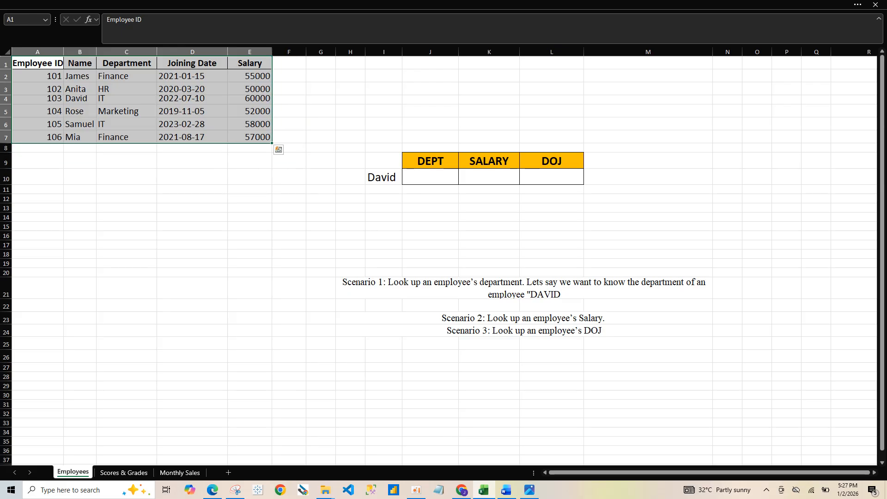
left_click(38, 63)
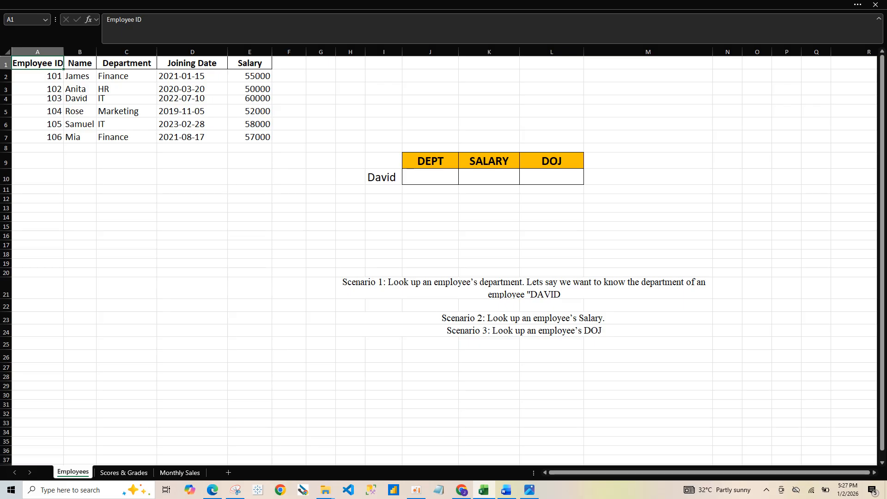
left_click(80, 63)
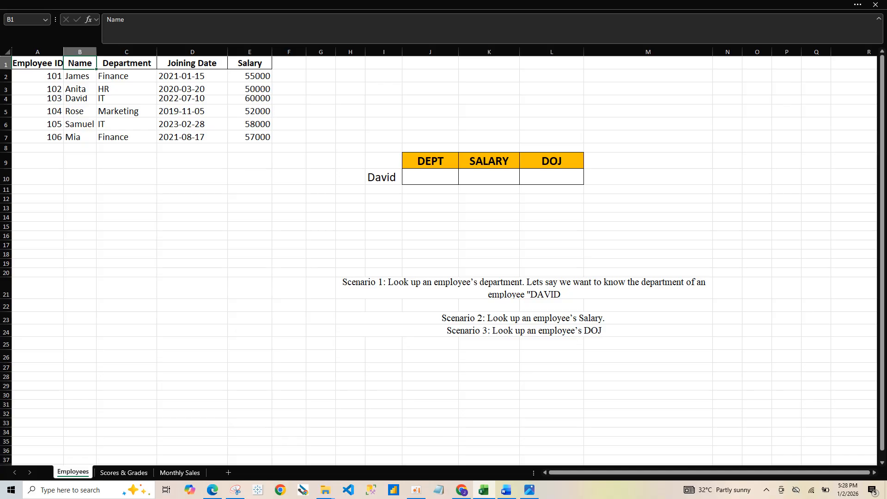
type("==")
left_click(430, 177)
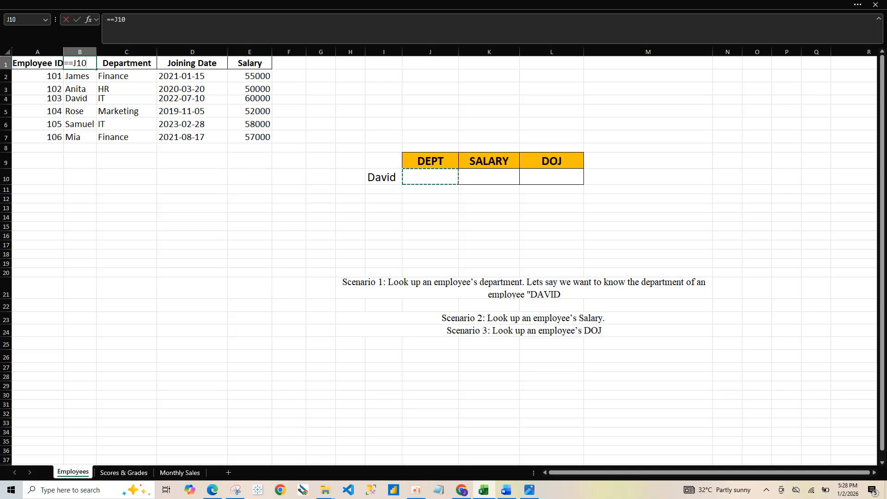
key("BackSpace")
key("BackSpace")
key("BackSpace")
key("BackSpace")
key("BackSpace")
left_click(383, 199)
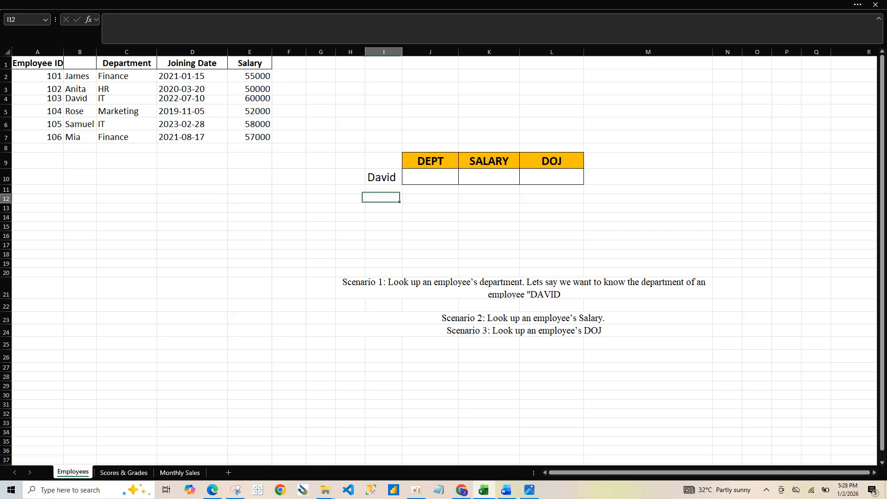
key("ctrl+z")
left_click(430, 177)
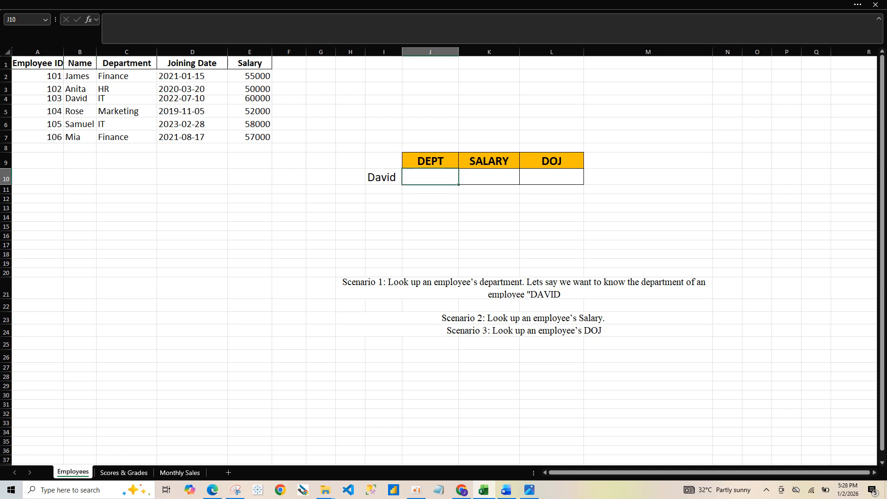
type("=x")
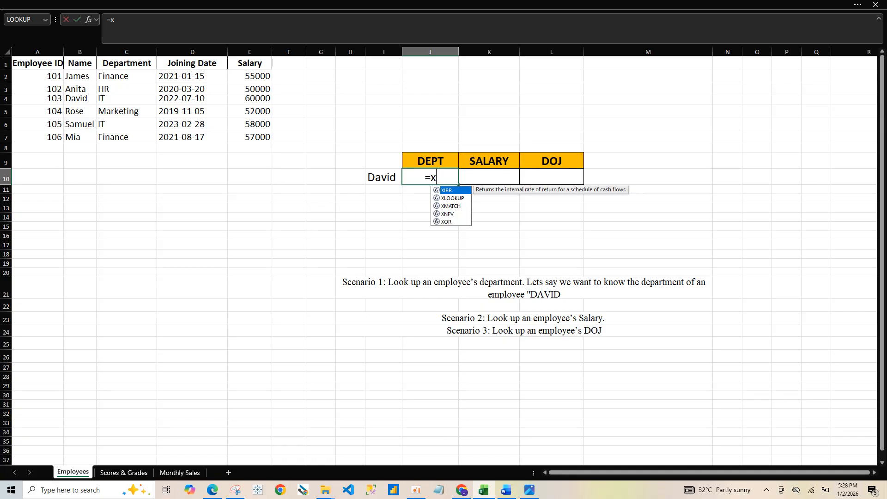
key("Down")
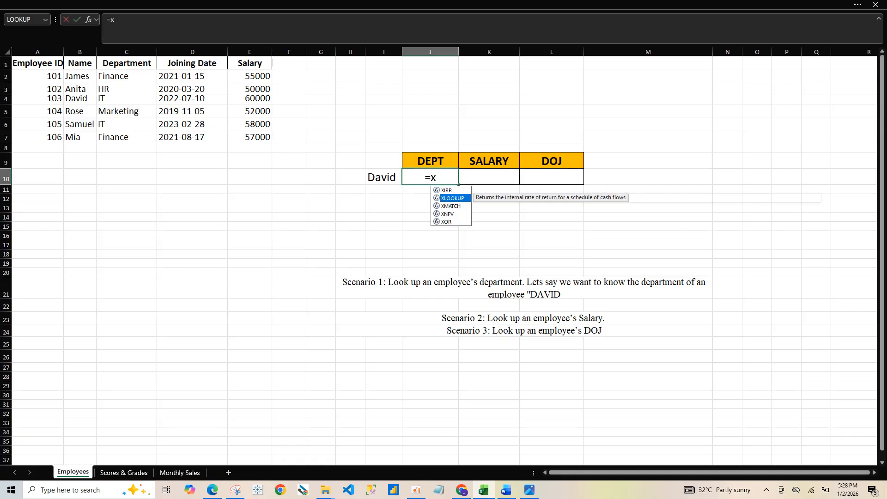
key("Tab")
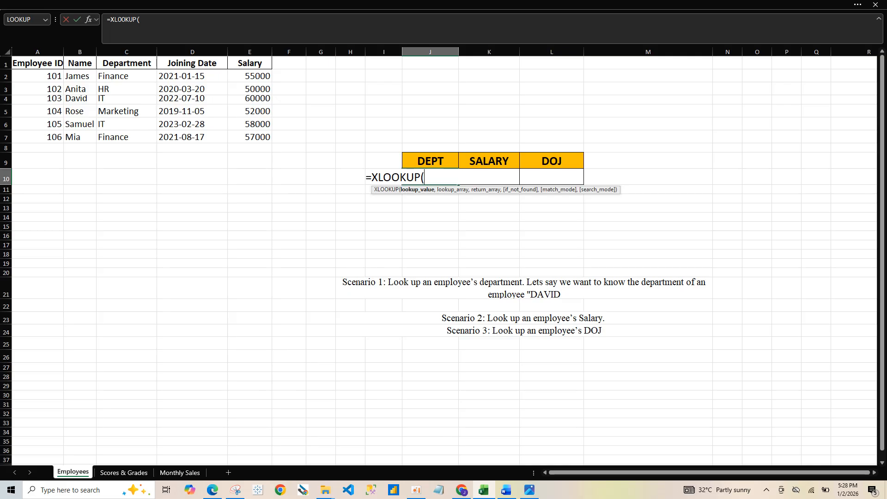
key("BackSpace")
key("BackSpace")
key("BackSpace")
key("BackSpace")
key("BackSpace")
key("BackSpace")
key("BackSpace")
key("BackSpace")
key("BackSpace")
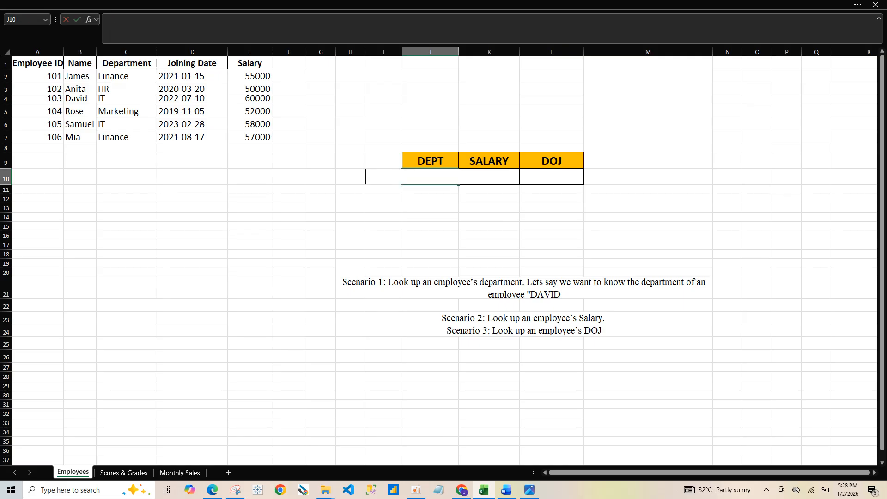
right_click(431, 226)
left_click(430, 178)
left_click(431, 177)
type("=xl")
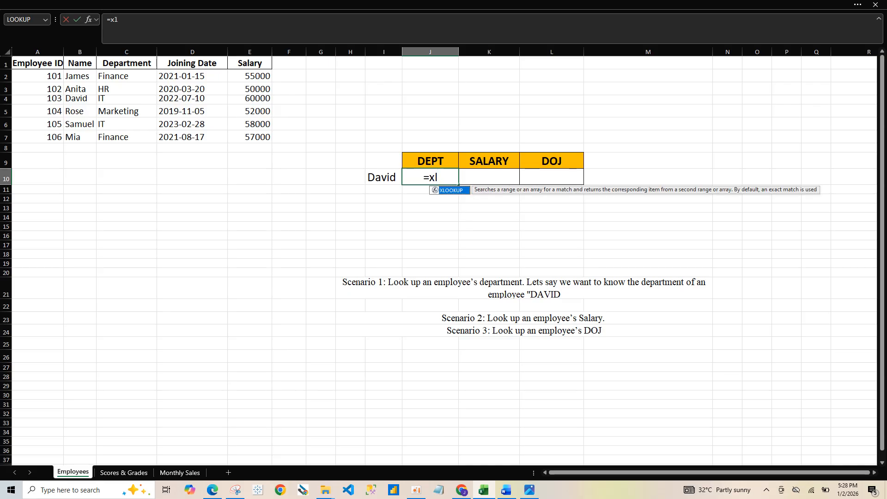
key("Tab")
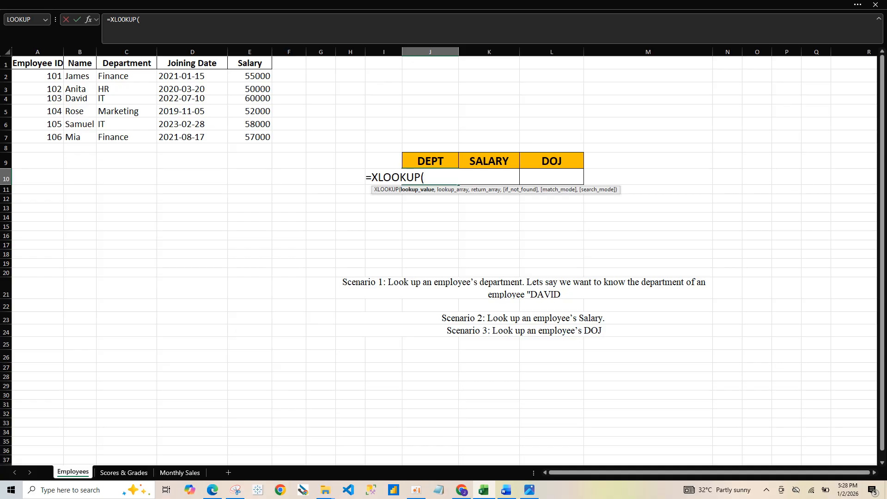
key("BackSpace")
key("BackSpace")
key("BackSpace")
key("BackSpace")
key("BackSpace")
key("BackSpace")
key("BackSpace")
key("BackSpace")
key("BackSpace")
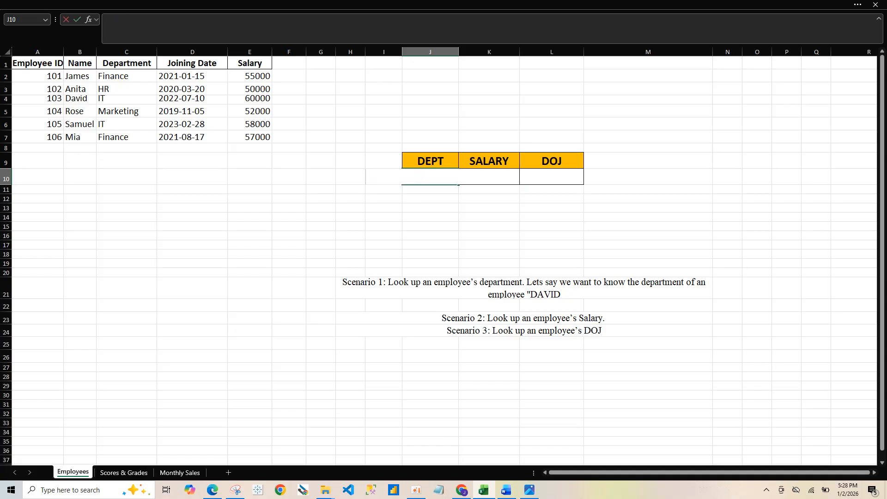
key("Return")
Move the lookup employee's name from cell I10 to cell G10
left_click(383, 177)
key("ctrl+c")
left_click(321, 177)
key("Escape")
key("ctrl+v")
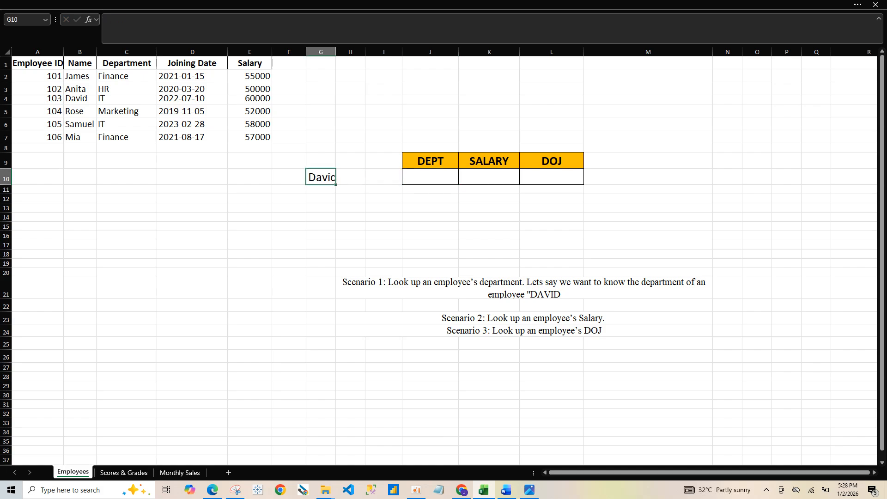
Start an XLOOKUP formula in the DEPT cell J10 with G10 as the lookup value
left_click(430, 177)
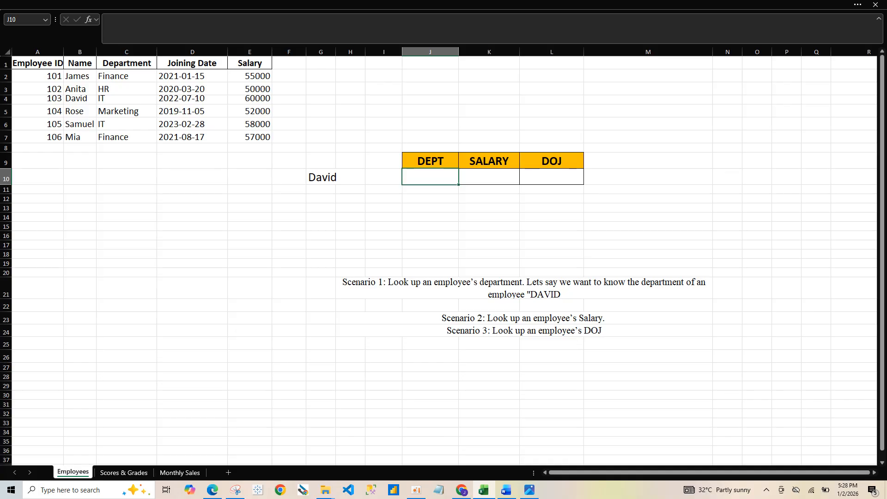
type("=xlo")
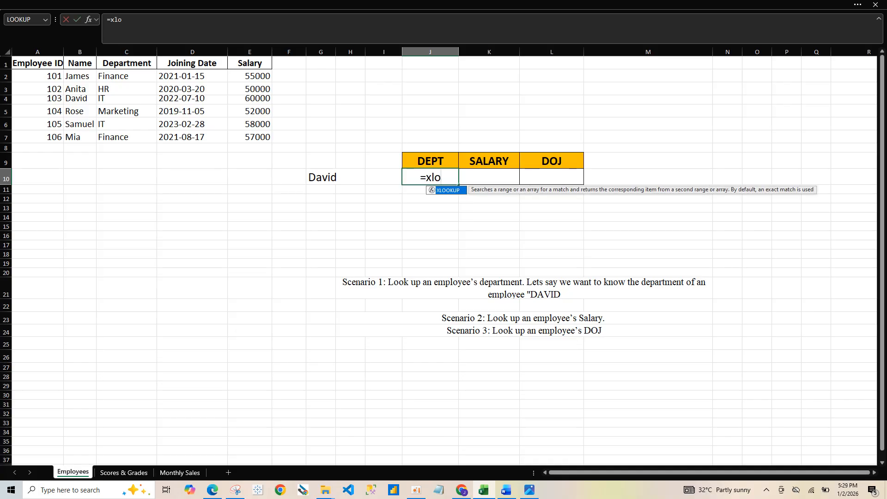
key("Tab")
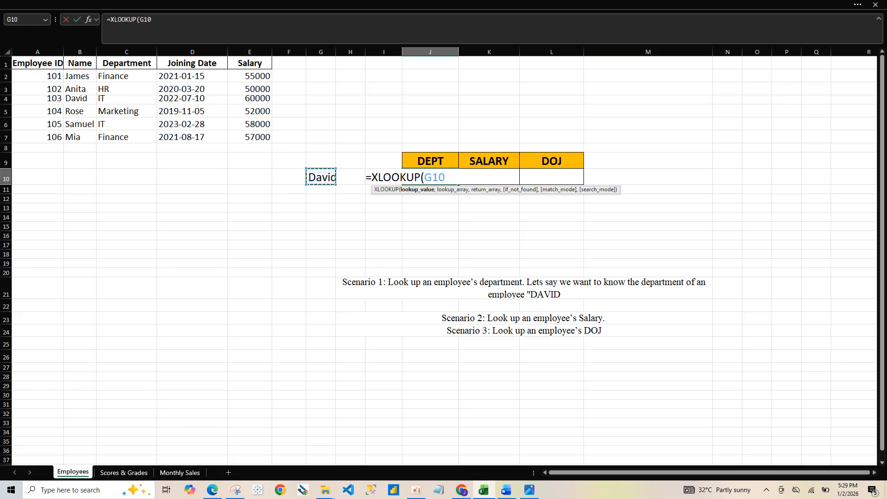
left_click(321, 177)
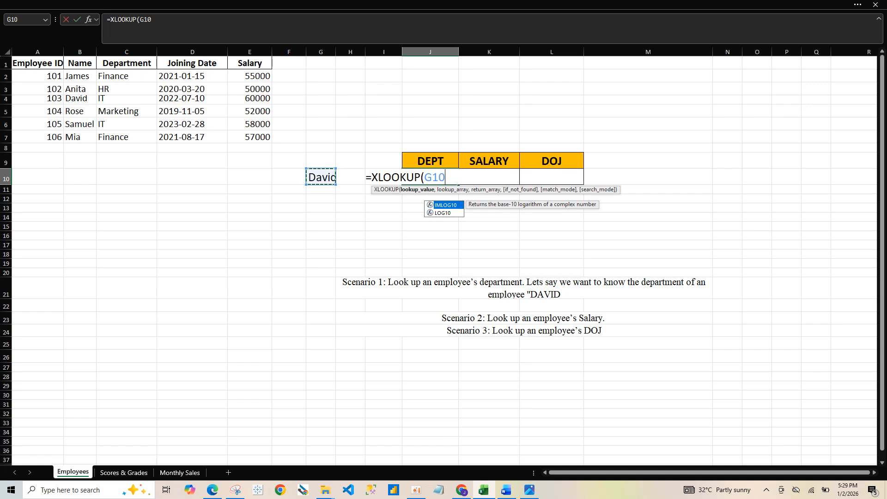
type(",")
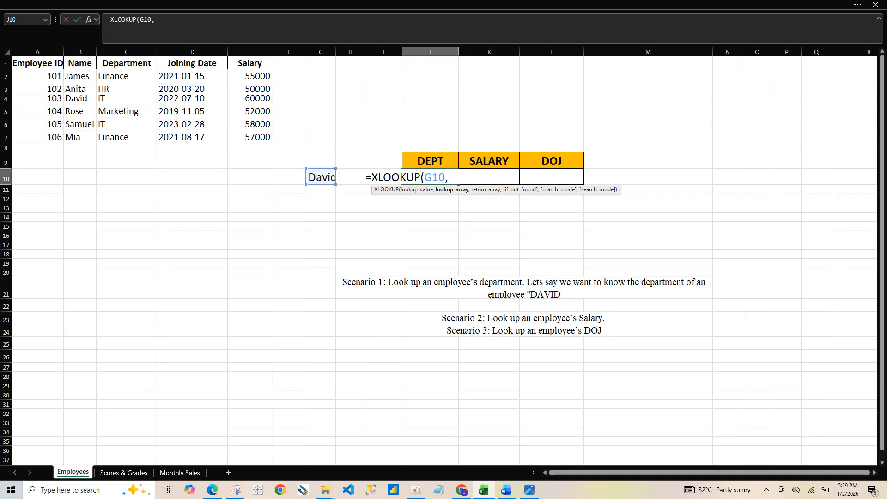
Set the lookup array of the J10 formula to the employee names in B2:B7
left_click_drag(80, 76, 80, 137)
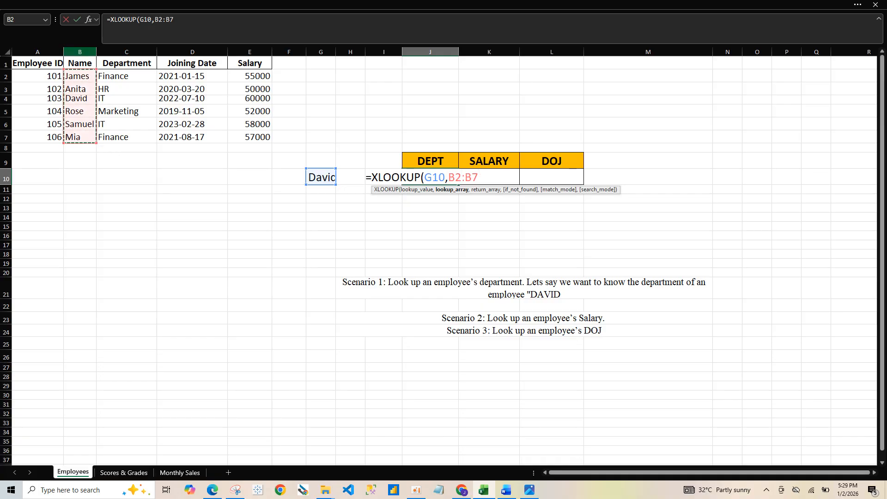
left_click(79, 52)
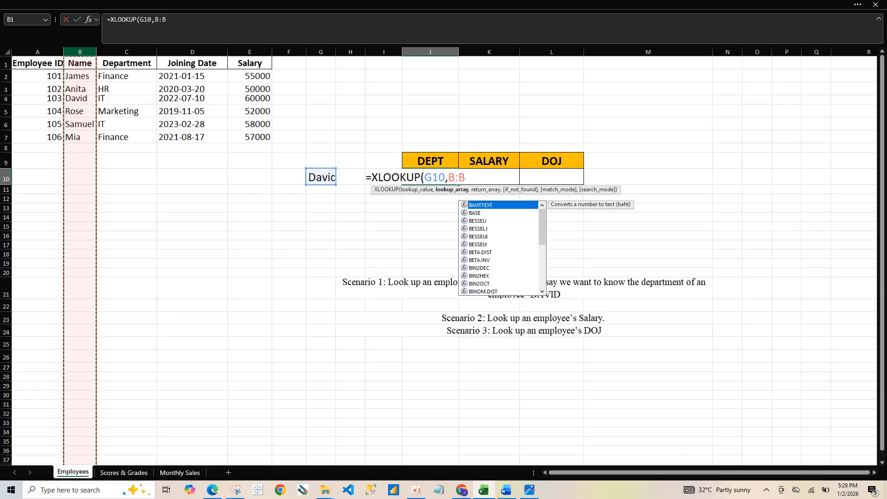
left_click(80, 76)
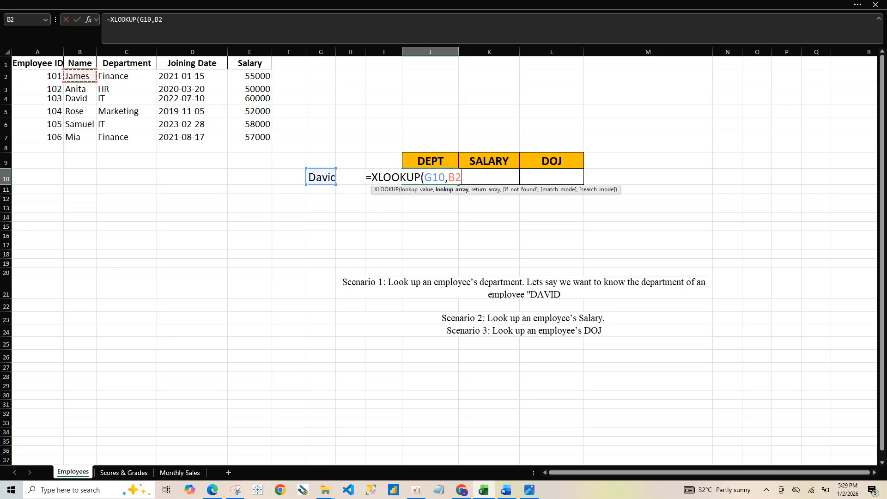
left_click_drag(80, 76, 79, 136)
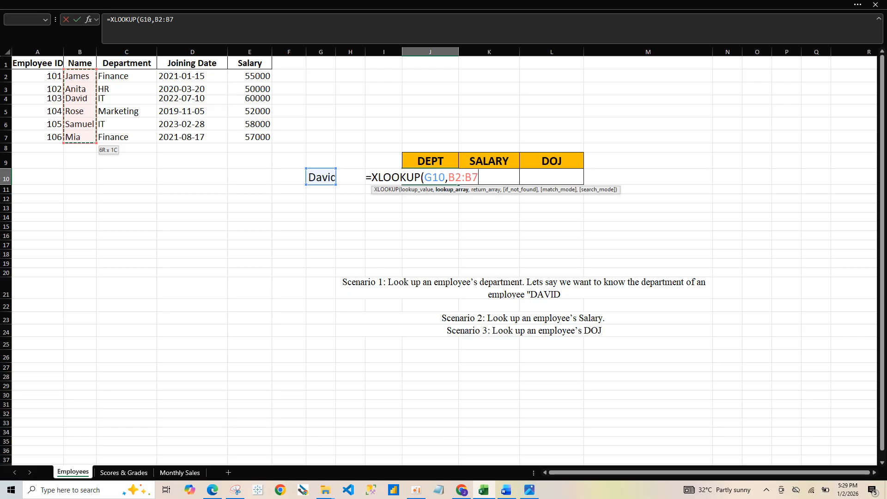
type(",")
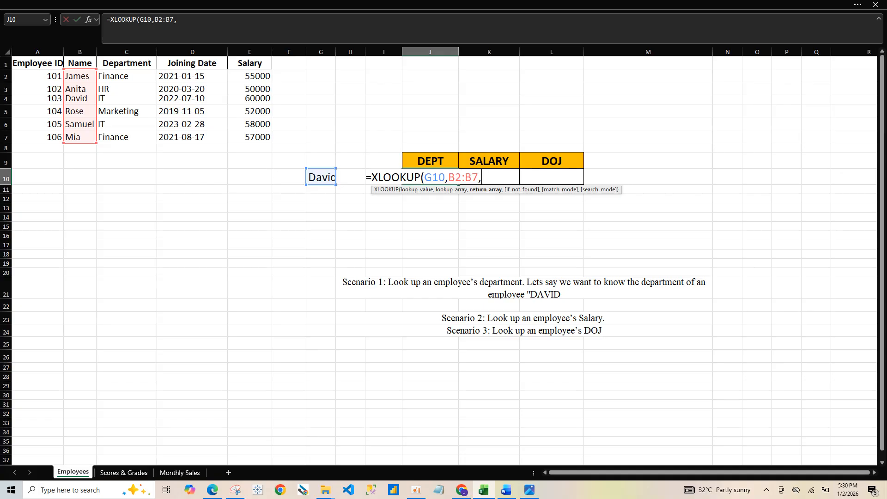
Complete the J10 formula with return array C2:C7, an empty if_not_found argument and match mode 0 for an exact match
left_click_drag(122, 77, 124, 137)
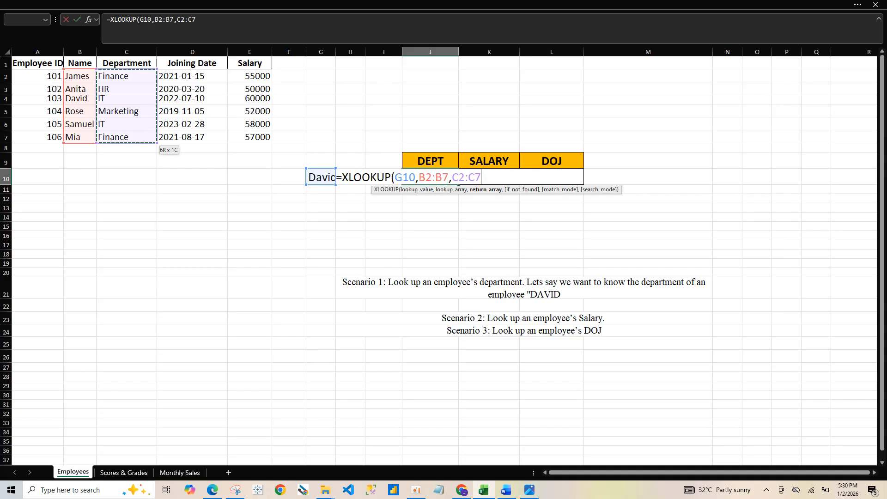
type(",")
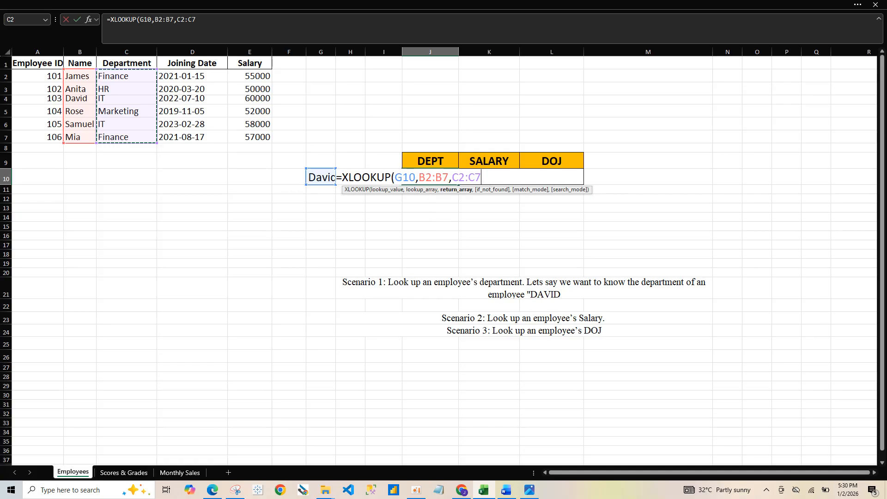
type(",")
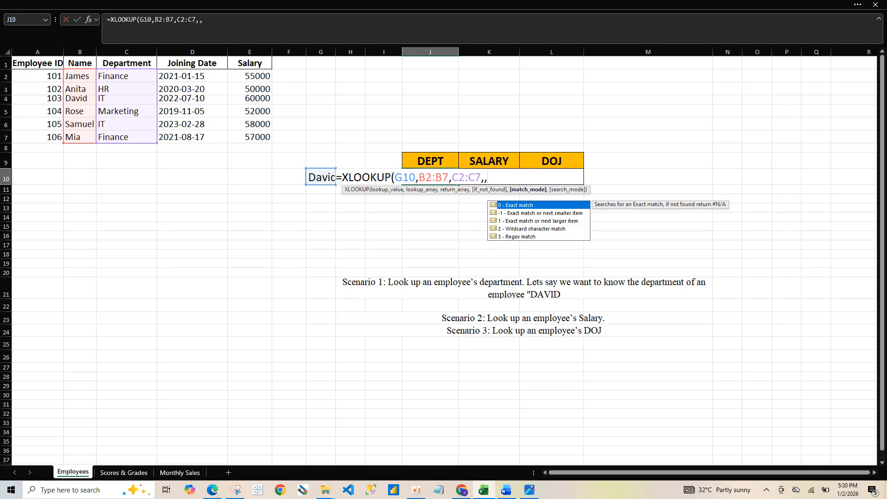
type("0")
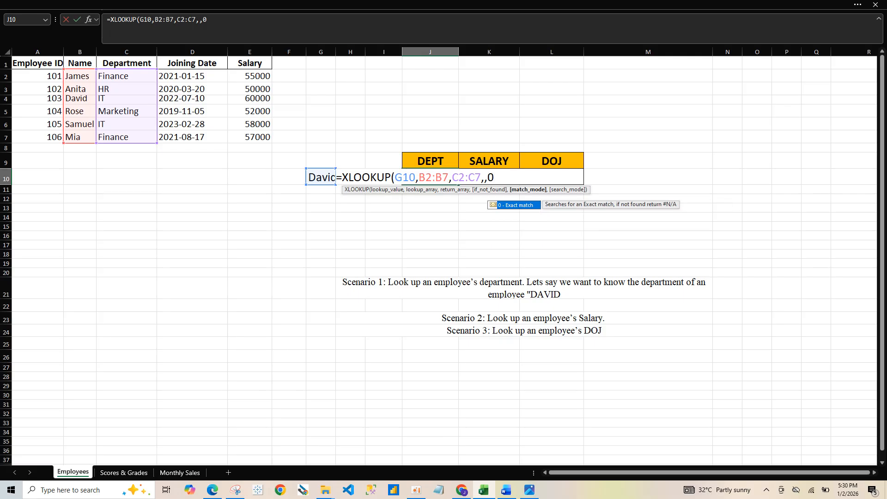
type(")")
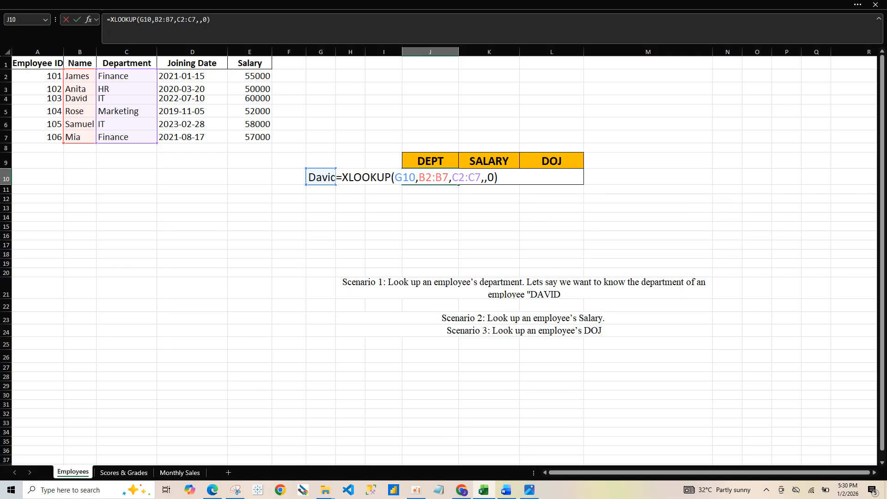
key("Return")
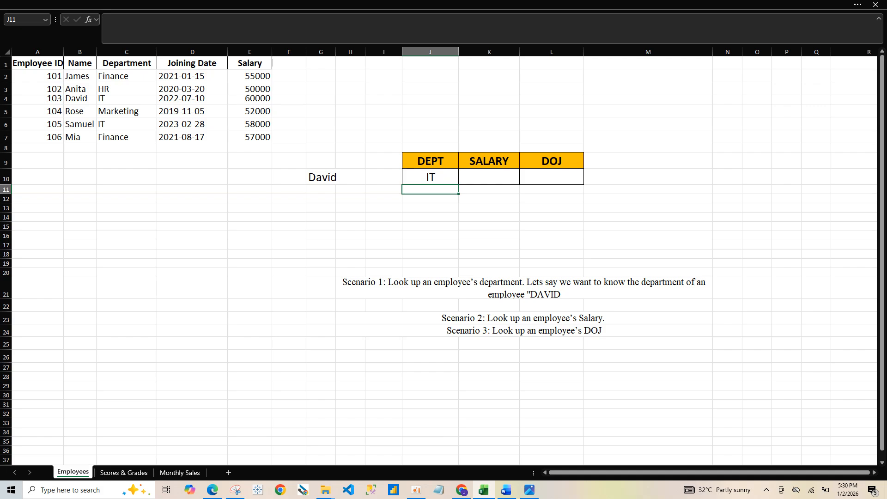
left_click(430, 178)
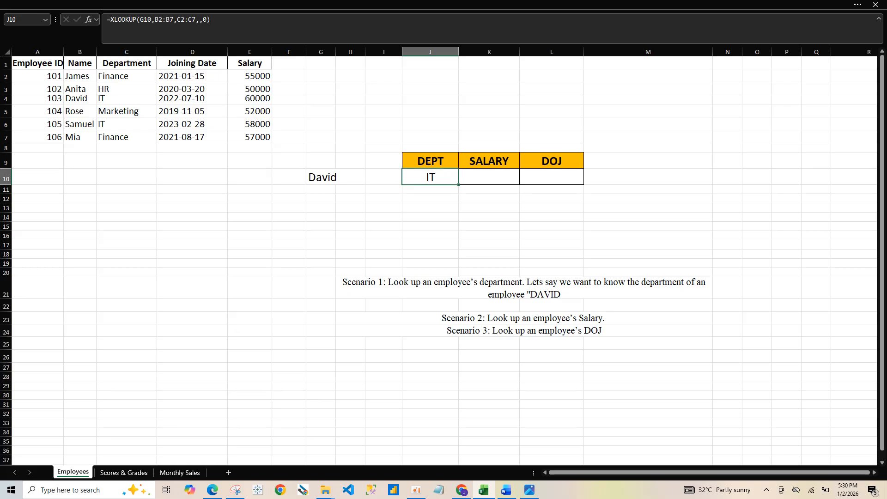
Start an XLOOKUP formula in the SALARY cell K10 with lookup value G10 and lookup array B2:B7
left_click(489, 177)
type("=xloo")
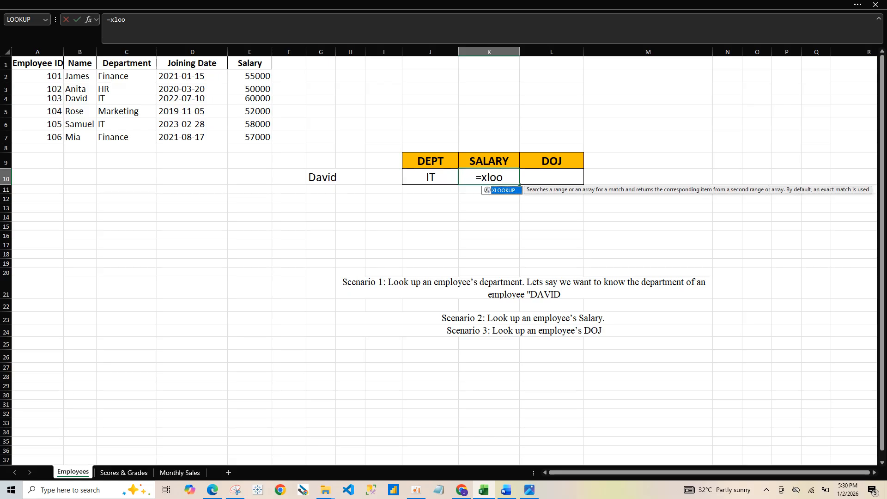
key("Tab")
left_click(321, 178)
type(",")
left_click_drag(79, 76, 79, 137)
type(",")
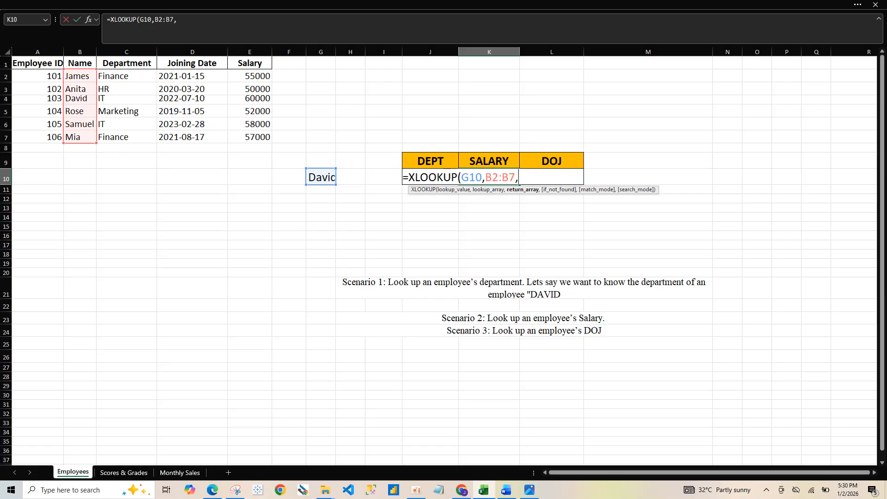
Complete the K10 formula with return array E2:E7 and an empty if_not_found argument, and check it against the employee's salary in E4
left_click_drag(250, 76, 250, 137)
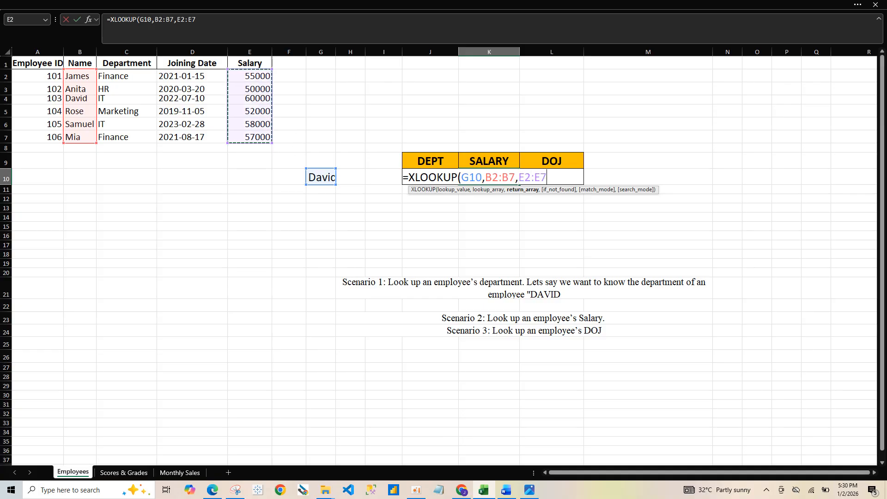
type(",")
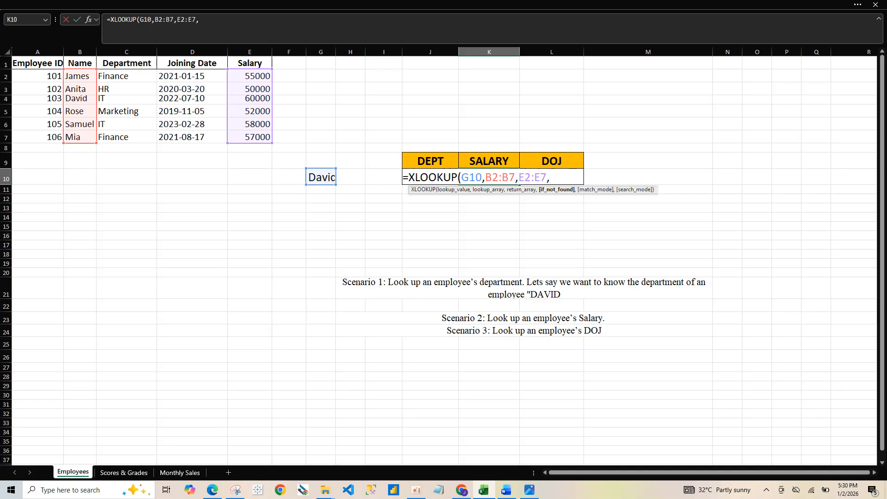
type(",")
type(")")
key("Return")
left_click(249, 99)
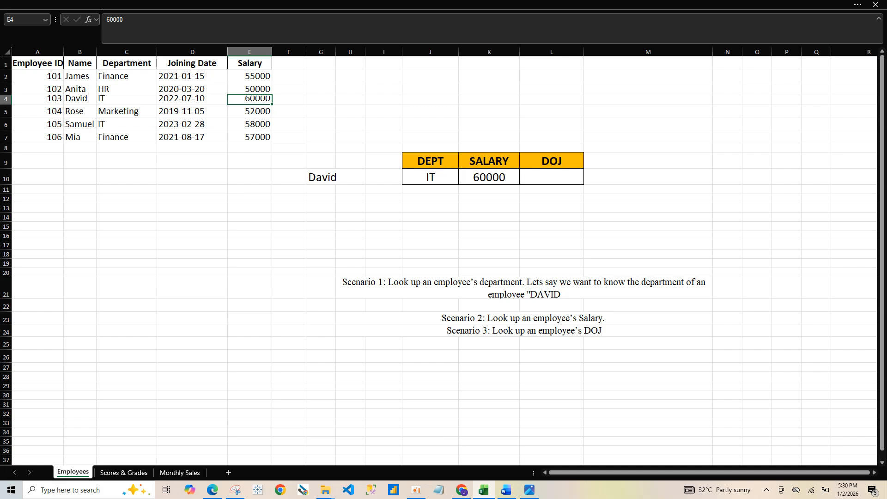
Start an XLOOKUP formula in the DOJ cell L10 with lookup value G10 and lookup array B2:B7
left_click(552, 177)
type("=")
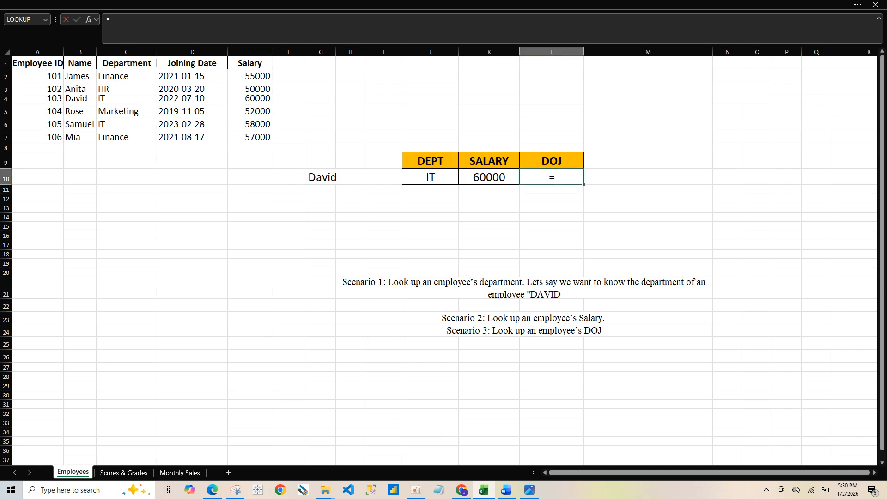
type("xloo")
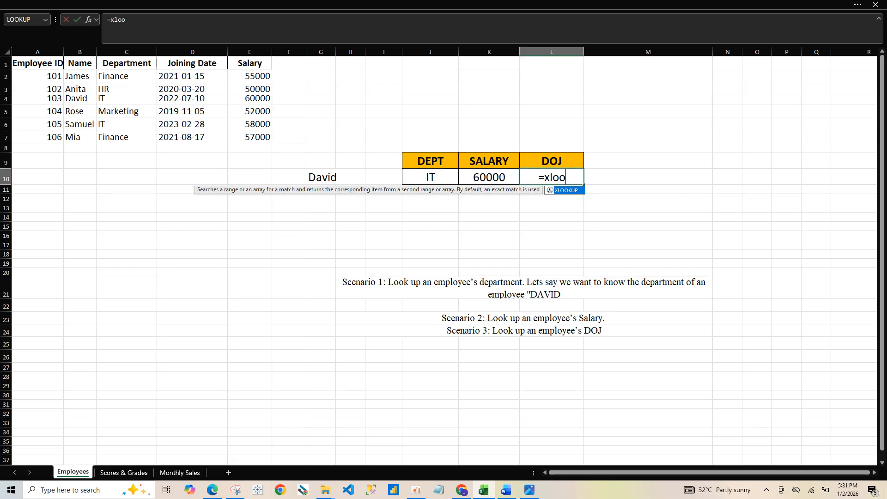
key("Tab")
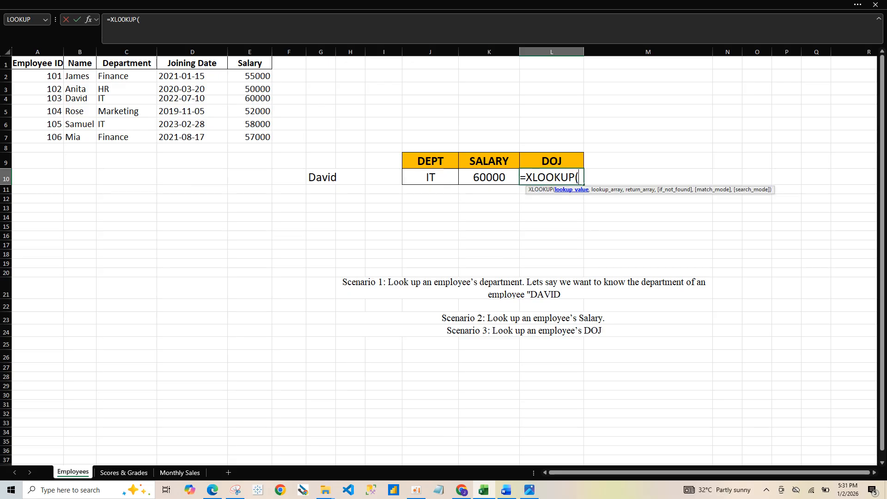
left_click(320, 178)
type(",")
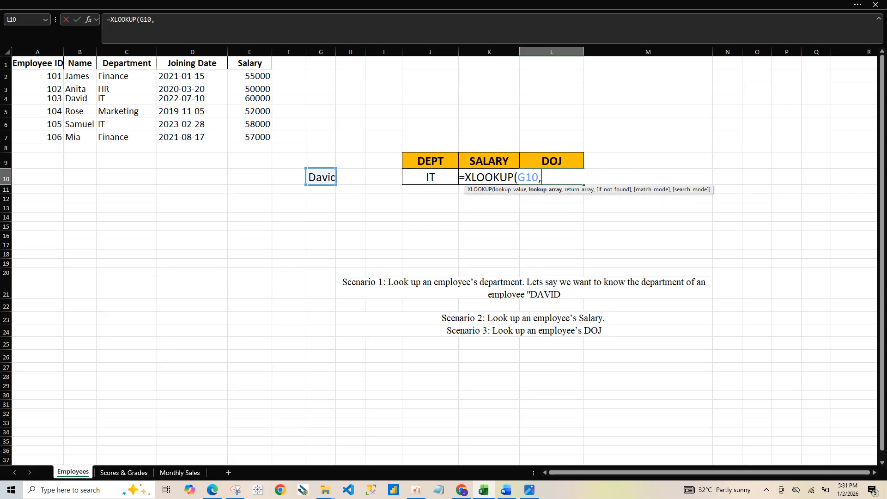
left_click_drag(80, 77, 80, 137)
type(",")
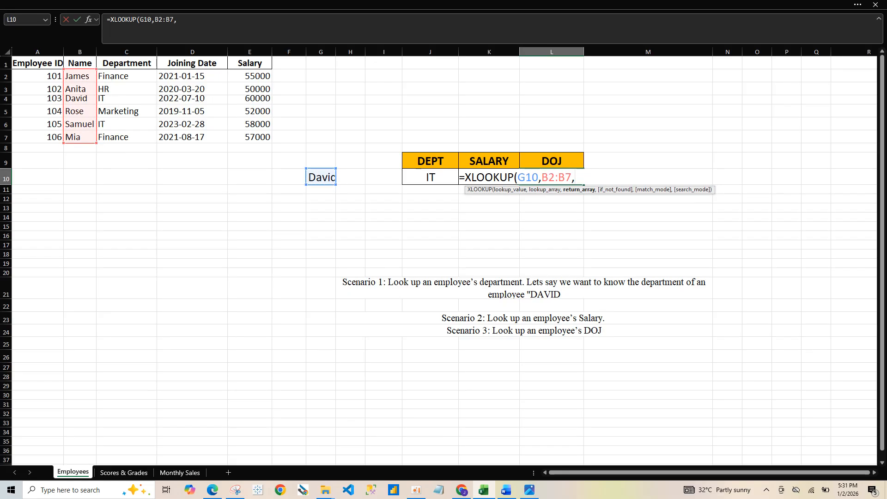
Complete the L10 formula with return array D2:D7, an empty if_not_found argument and match mode 0
left_click_drag(250, 76, 222, 139)
type(",,")
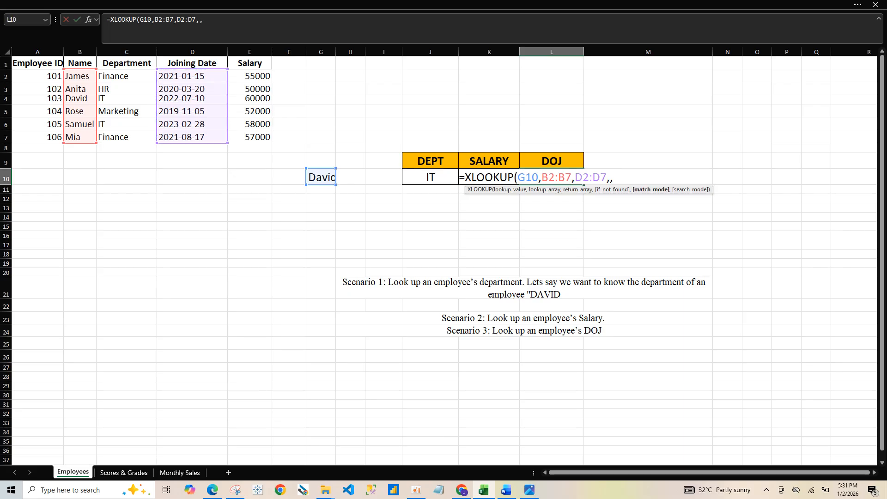
type("0)")
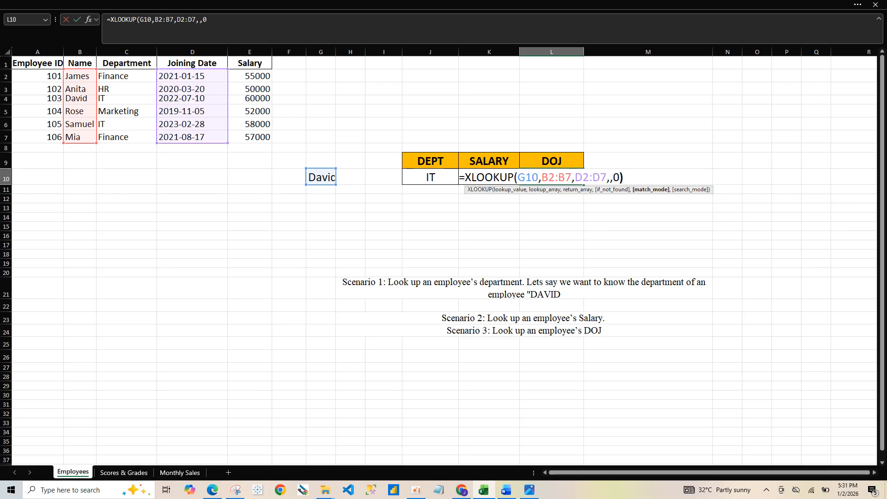
key("Return")
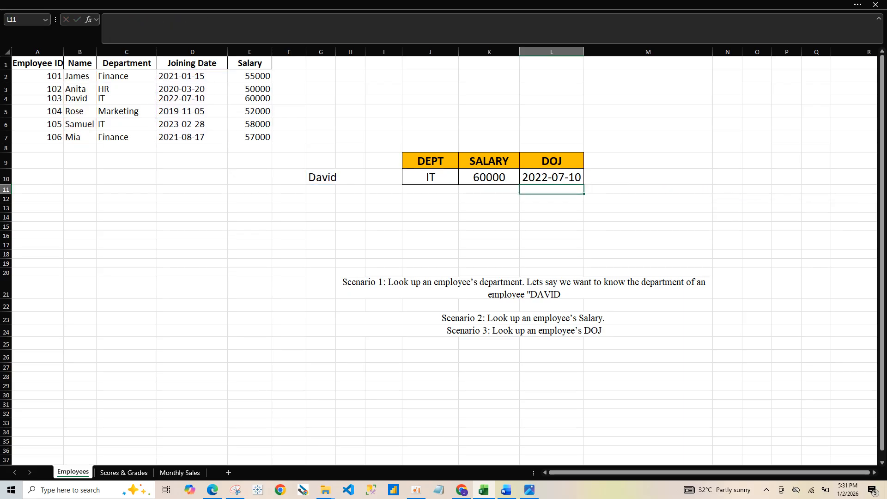
Replace the lookup name in G10 with the first name of the employee listed in B7
left_click(320, 177)
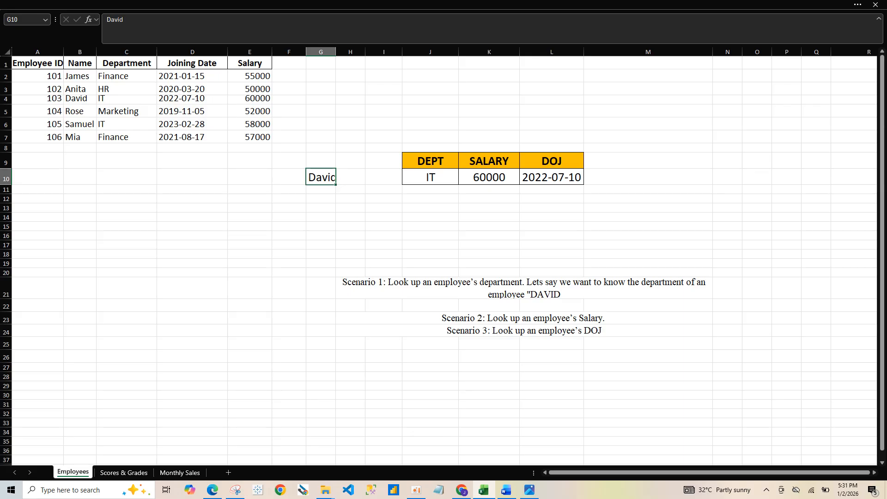
type("Mia")
key("Return")
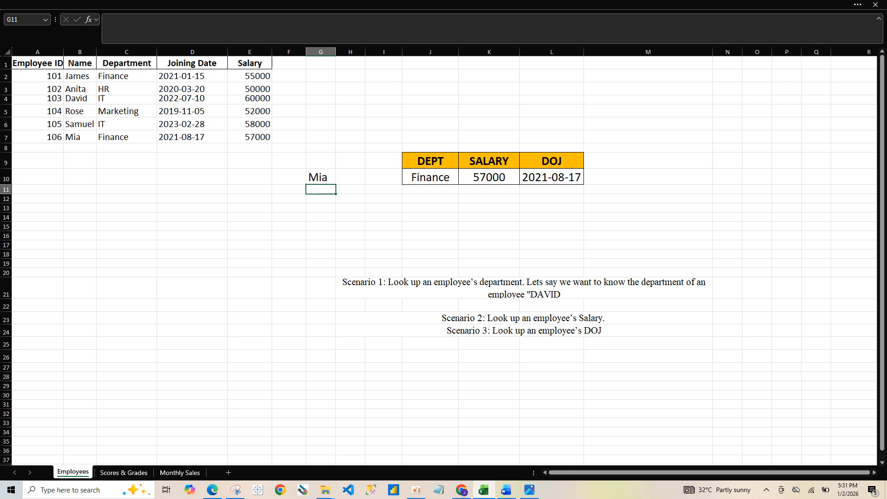
Change the lookup name in G10 to the employee listed in B5 and compare the results with that employee's row
left_click(321, 177)
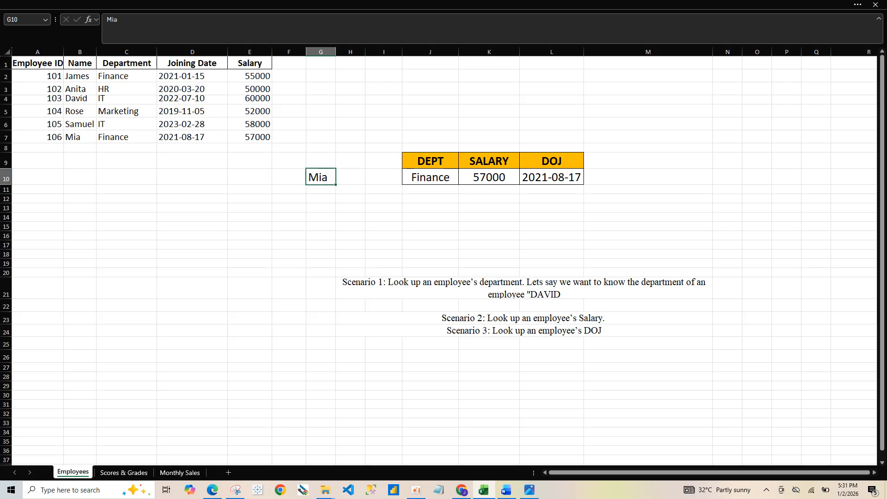
type("rose")
key("Return")
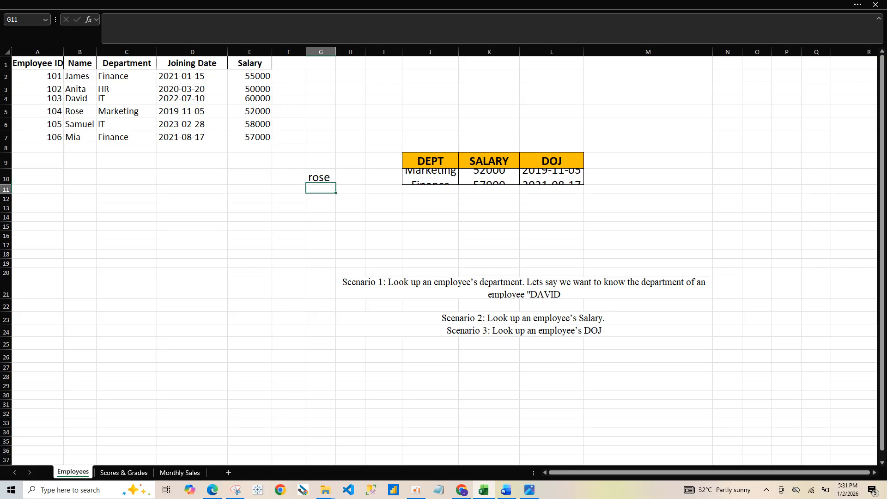
left_click(80, 111)
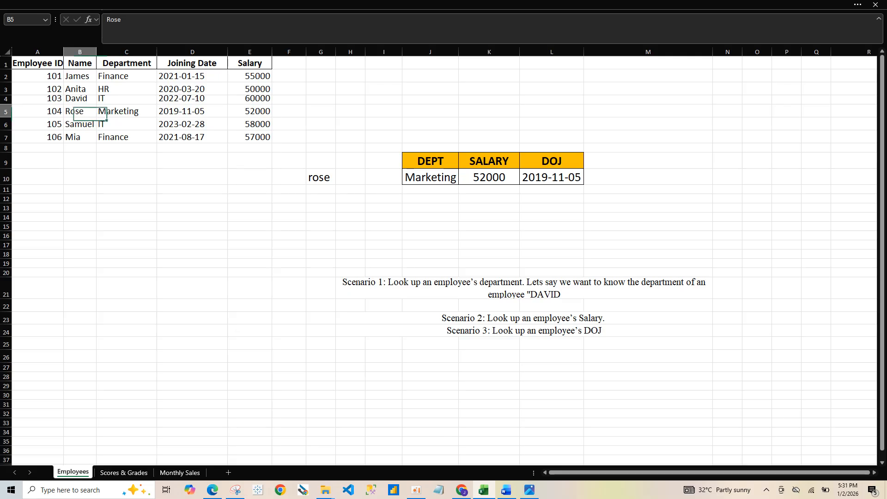
left_click_drag(127, 112, 259, 111)
Set the lookup name in G10 to the employee listed in B3
left_click(321, 178)
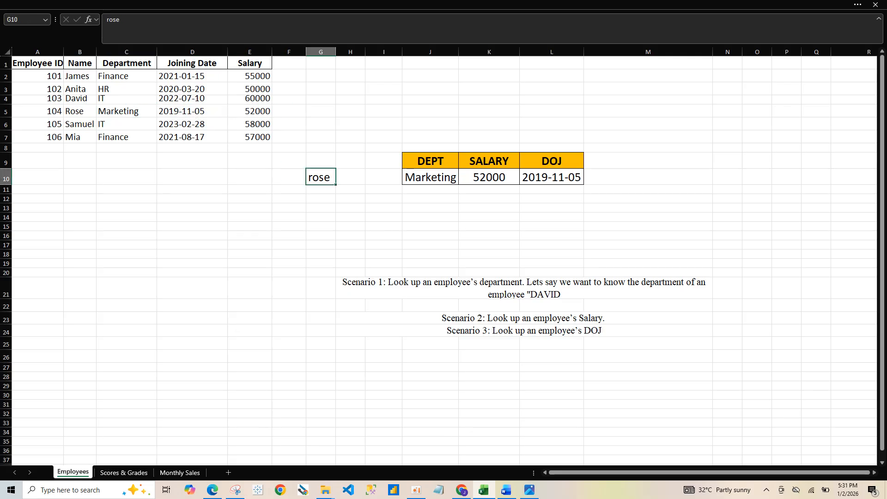
type("anita")
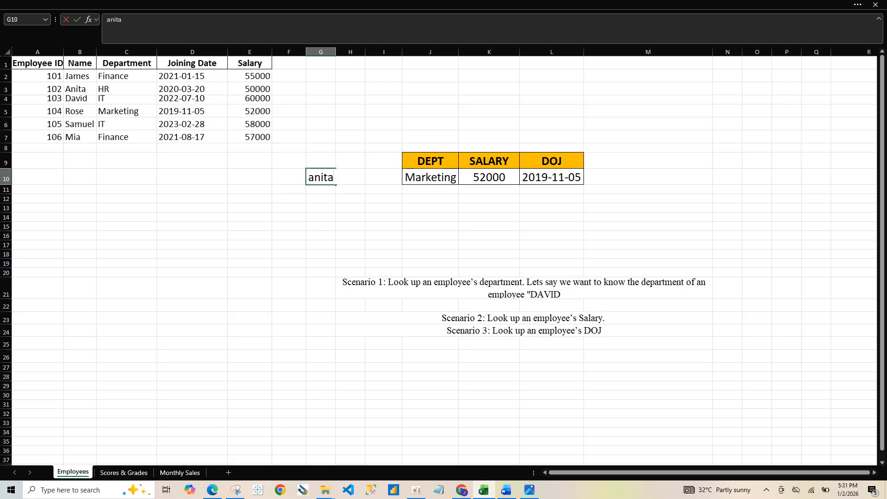
key("Return")
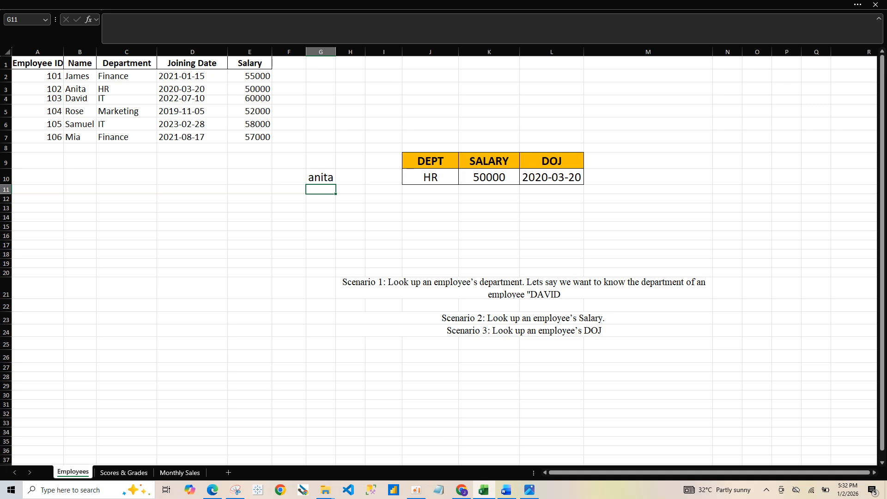
key("ctrl+Page_Down")
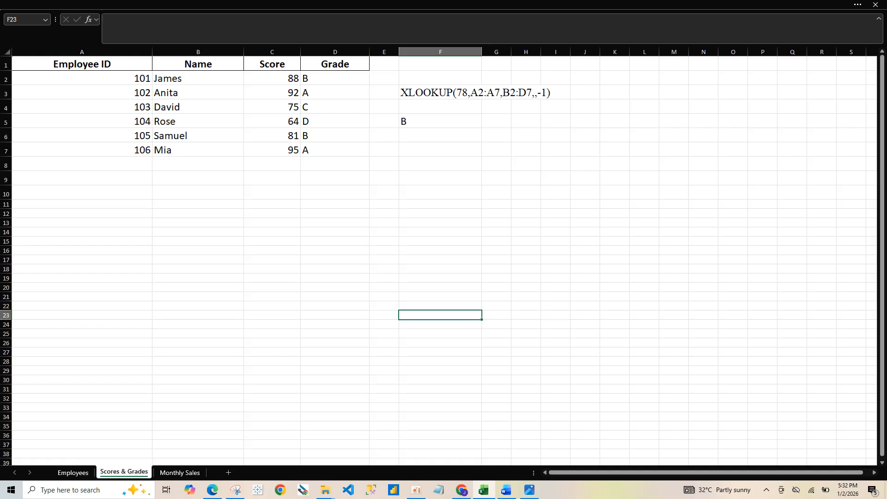
left_click(73, 472)
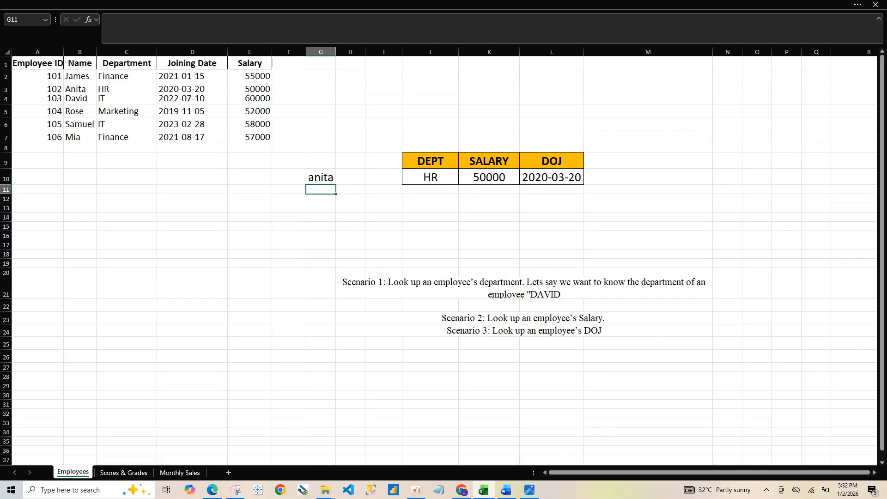
left_click(124, 473)
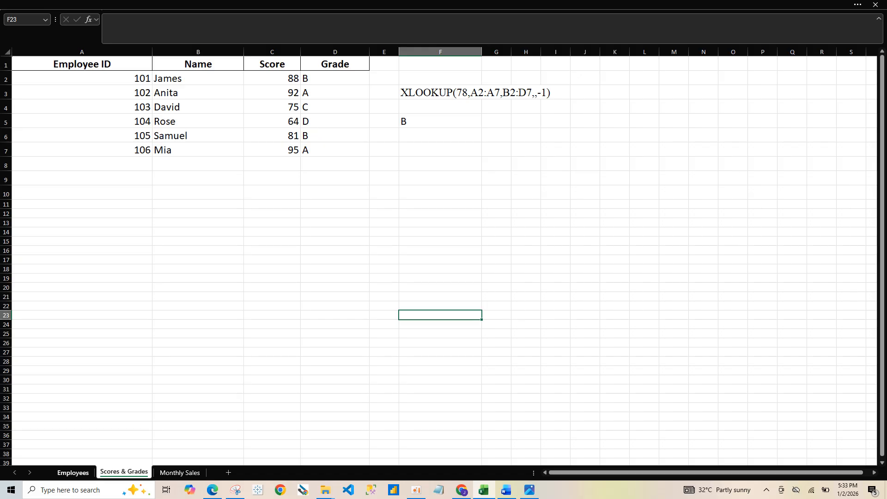
left_click(73, 473)
Start an XLOOKUP formula in C18 with a quoted name missing from the employee table as lookup value and B2:B7 as lookup array
left_click(126, 272)
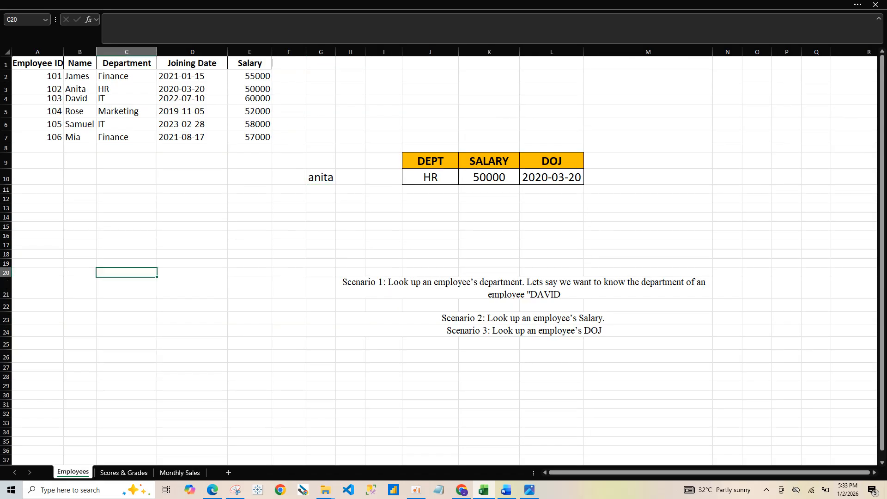
left_click(126, 254)
type("=")
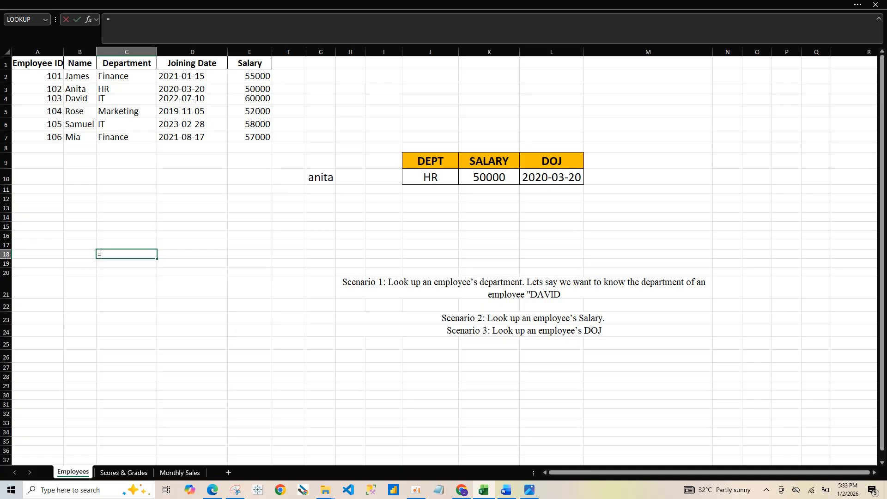
type("xloo")
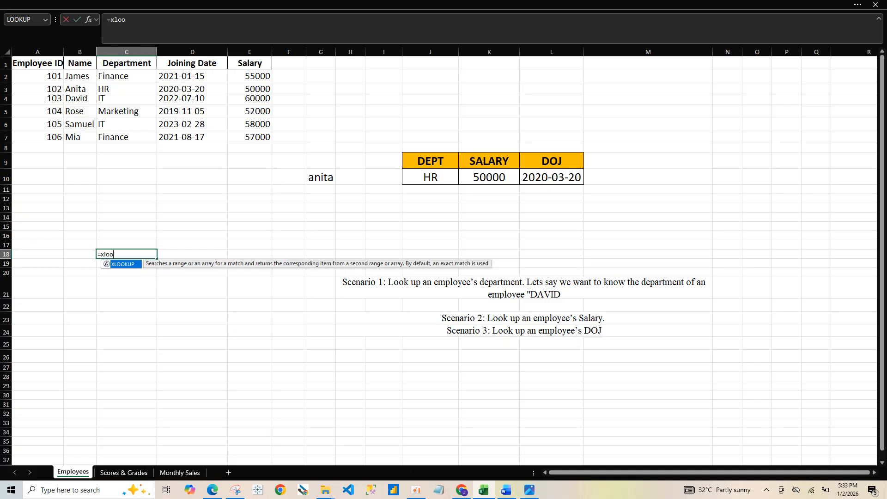
key("Escape")
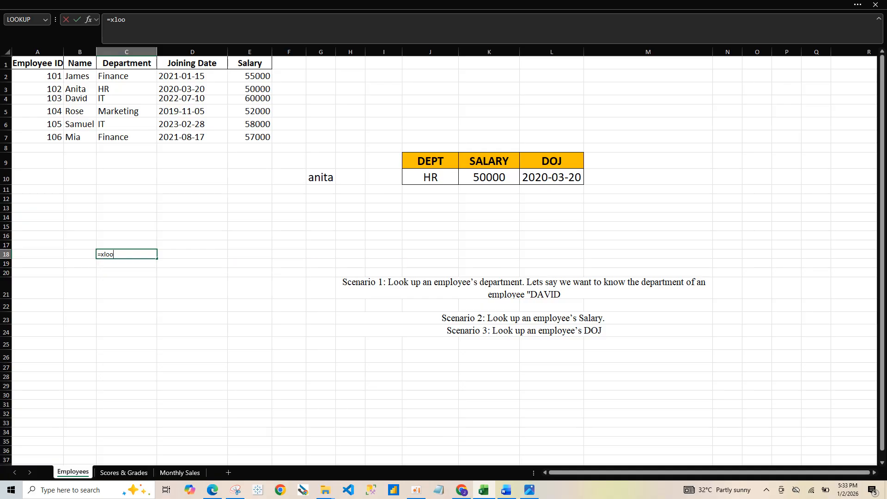
type("k")
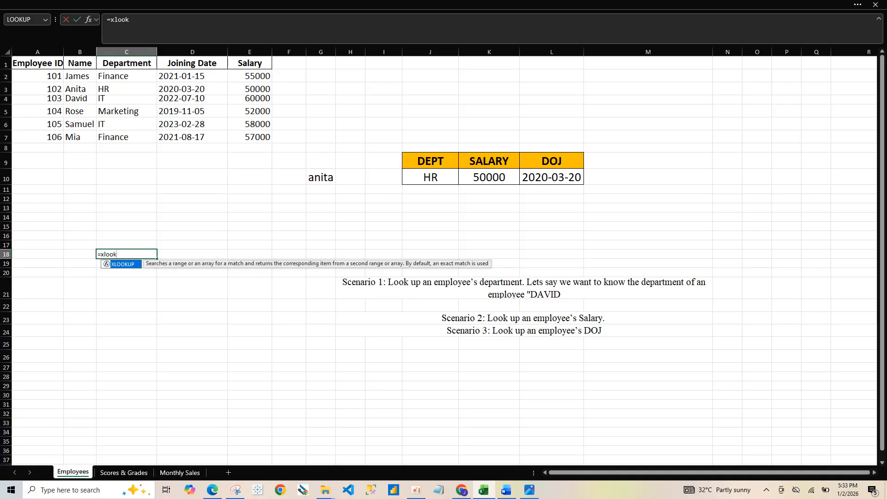
key("Tab")
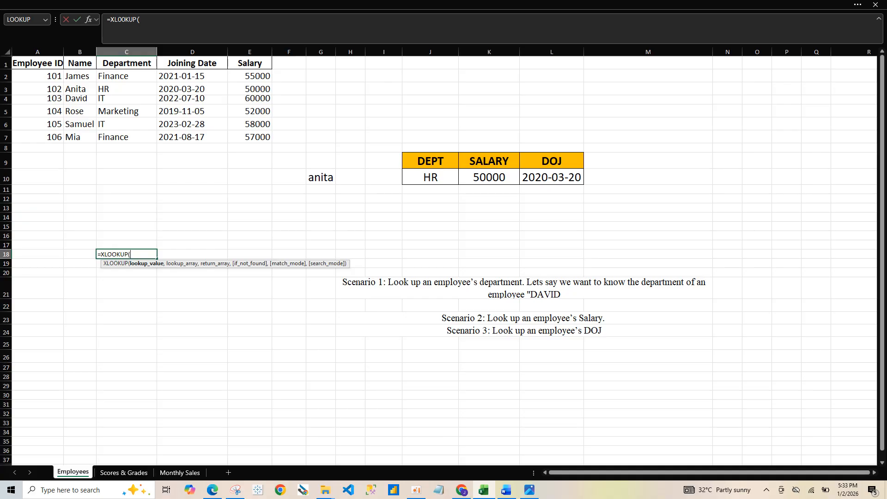
type("\"ayo\",")
left_click_drag(78, 75, 78, 137)
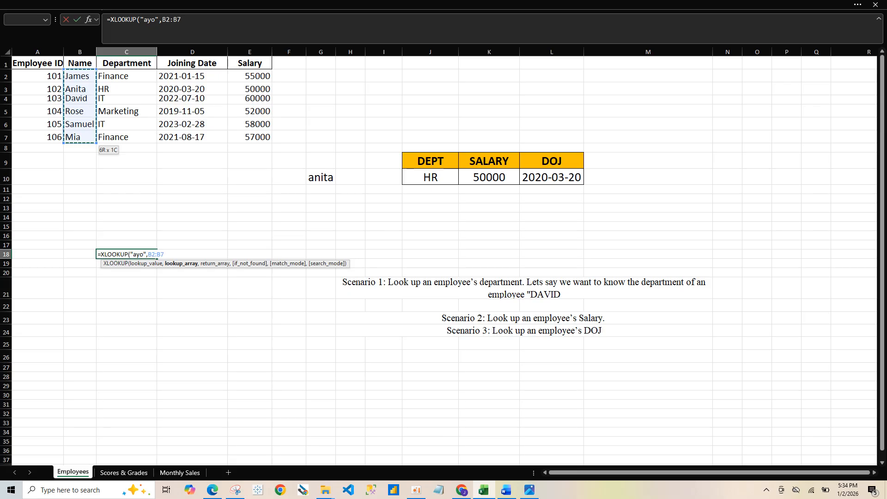
type(",")
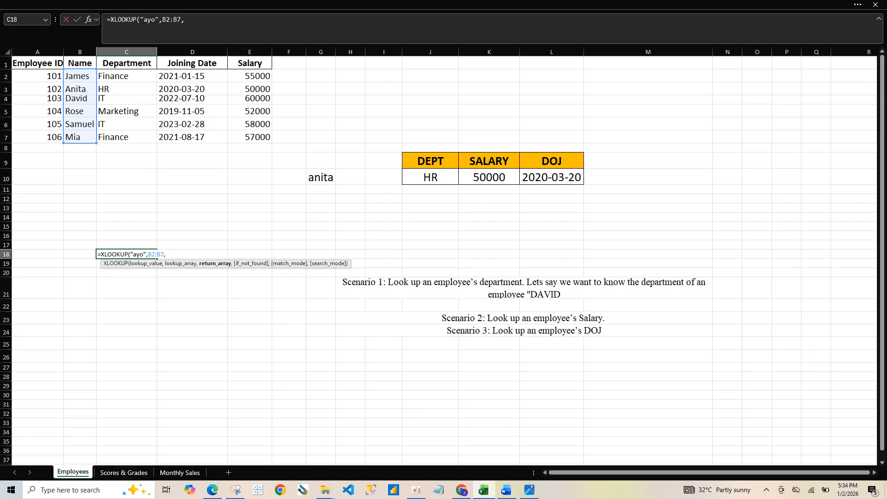
Complete the C18 formula with return array C2:C7 and the if_not_found text "not exist"
left_click_drag(126, 76, 139, 137)
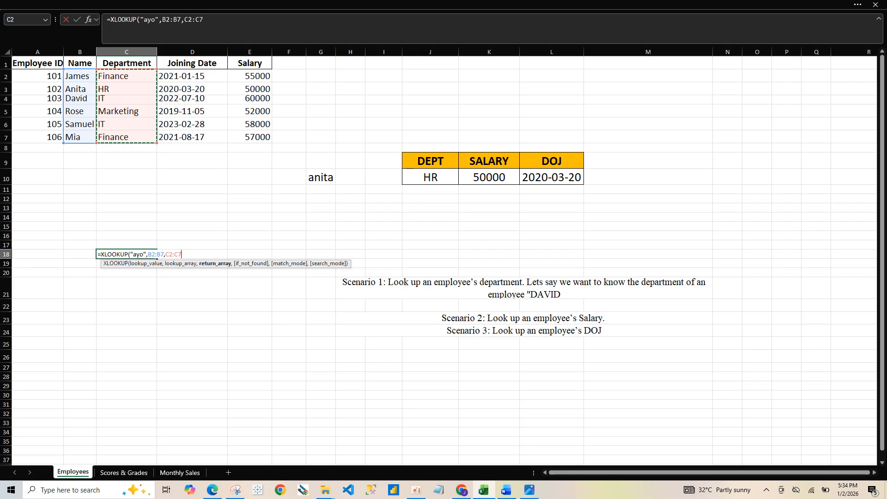
type(",")
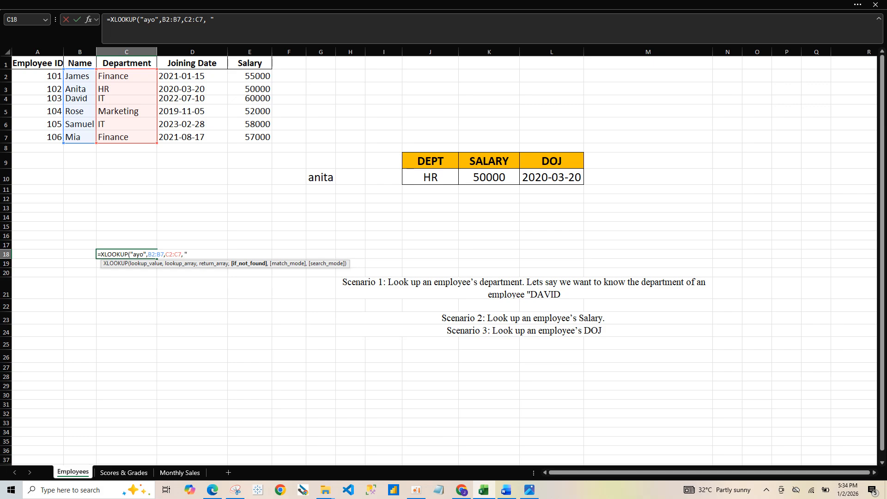
type("not exis")
type("t\")")
key("Return")
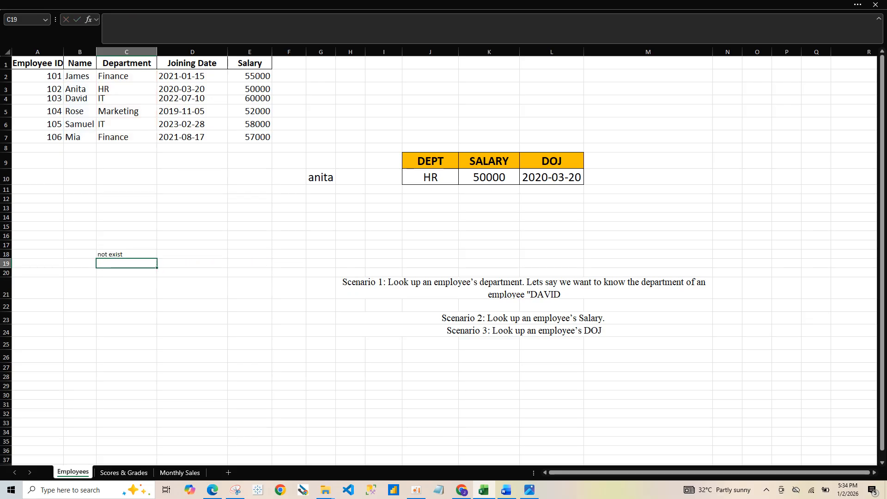
Change the lookup value in the C18 formula to the quoted name of the employee in B7
left_click(126, 254)
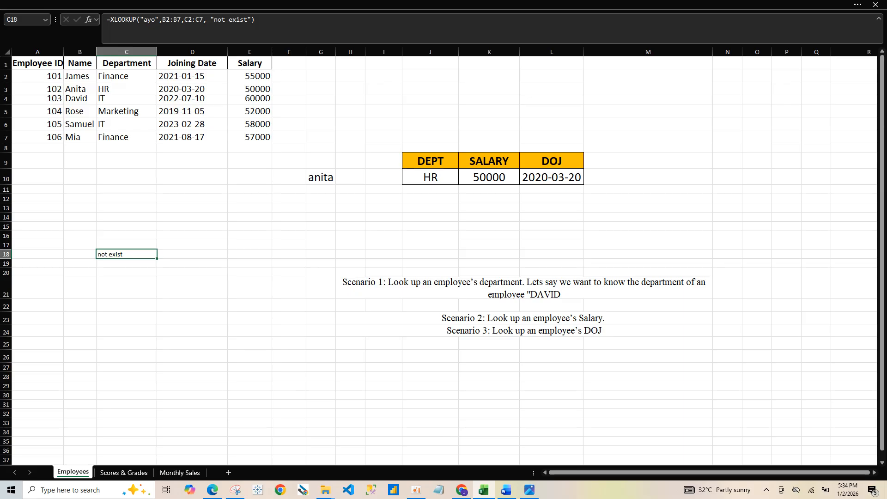
key("F2")
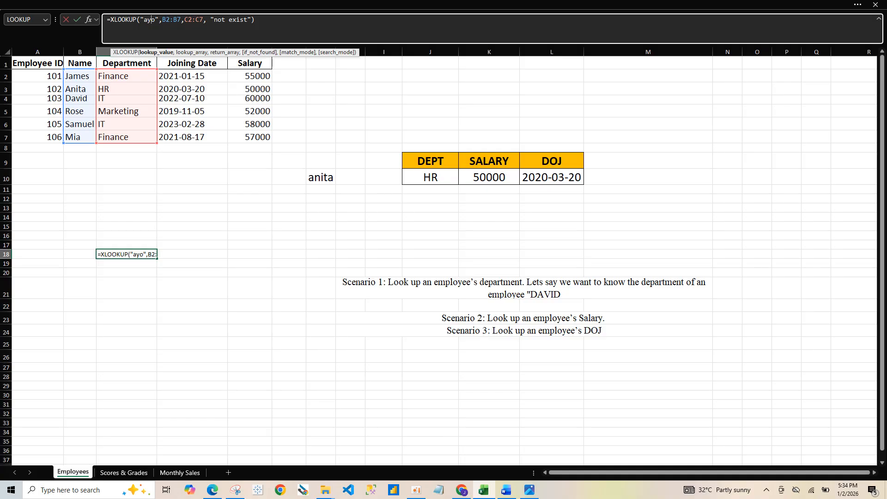
key("BackSpace")
key("BackSpace")
key("BackSpace")
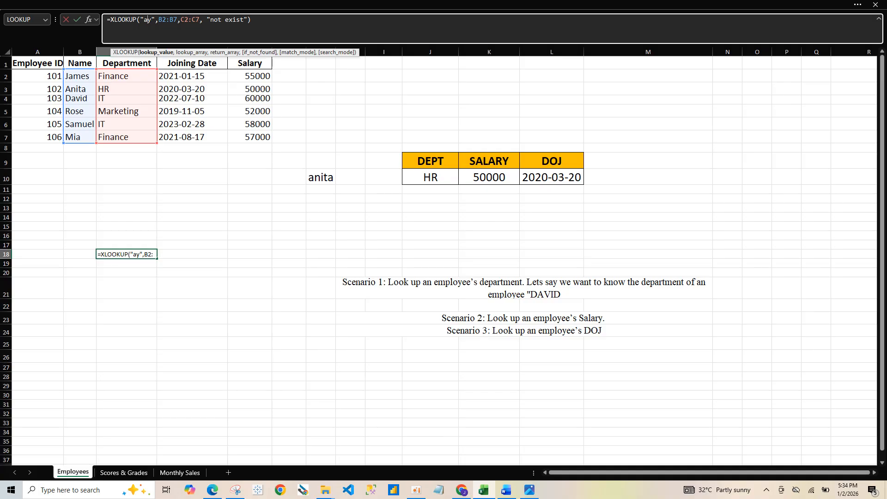
type("mia")
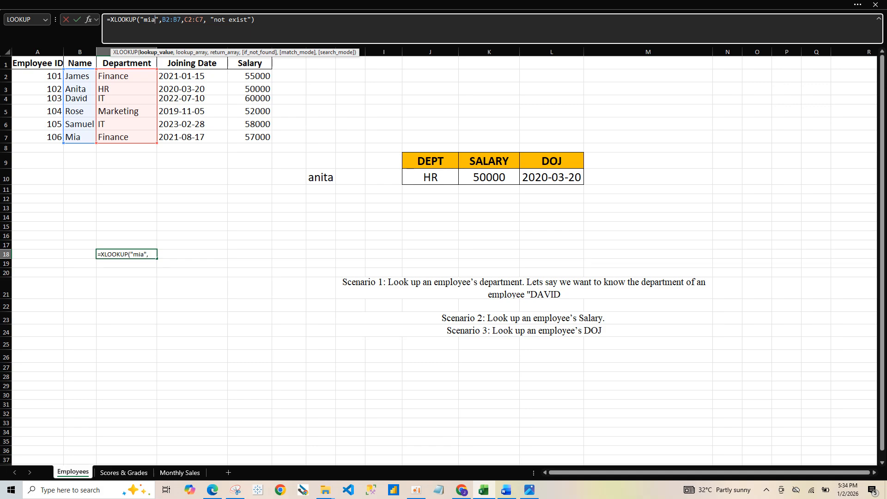
key("Return")
key("Up")
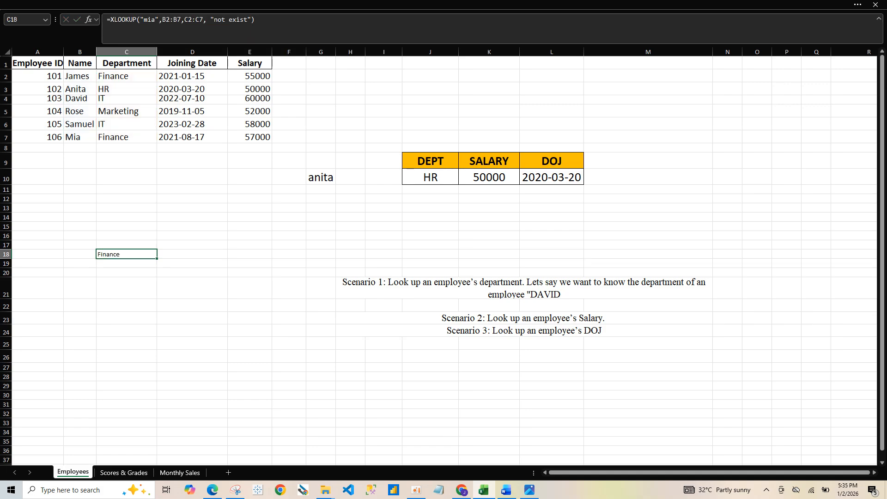
Undo the last change to the XLOOKUP formula in C18
key("ctrl+z")
On the Scores & Grades sheet, enter the lookup score 88 in D15
left_click(124, 473)
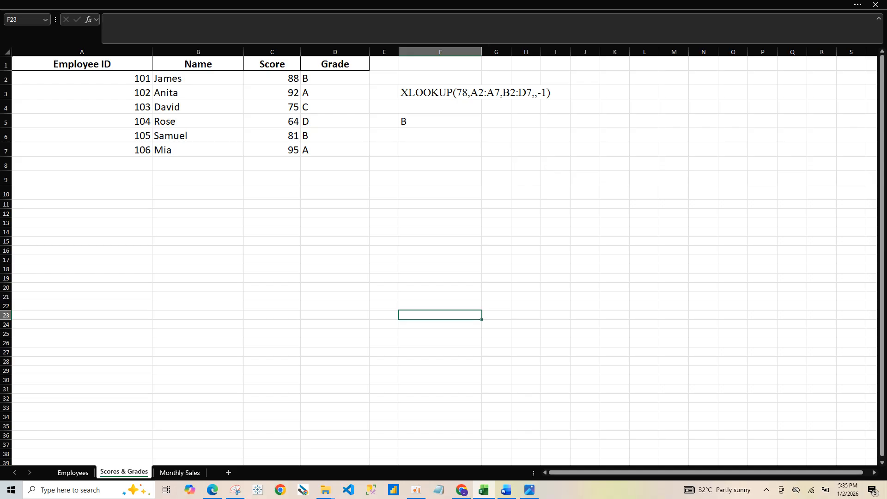
left_click(440, 213)
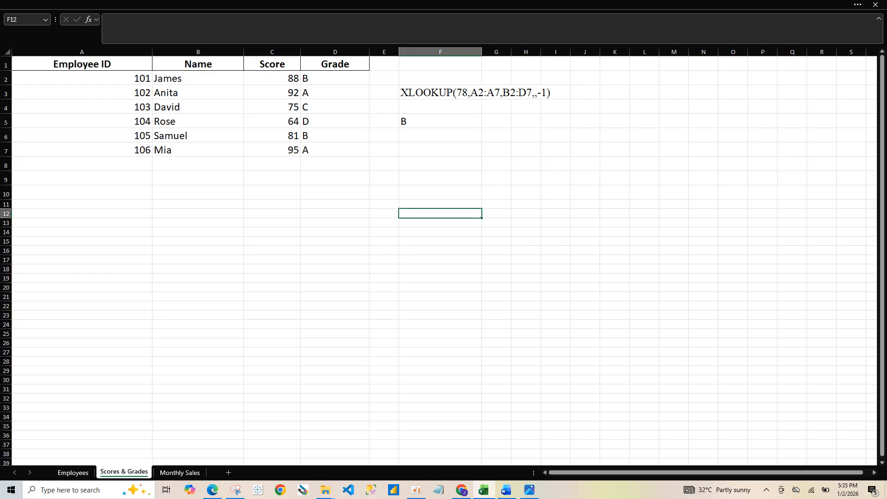
left_click(335, 242)
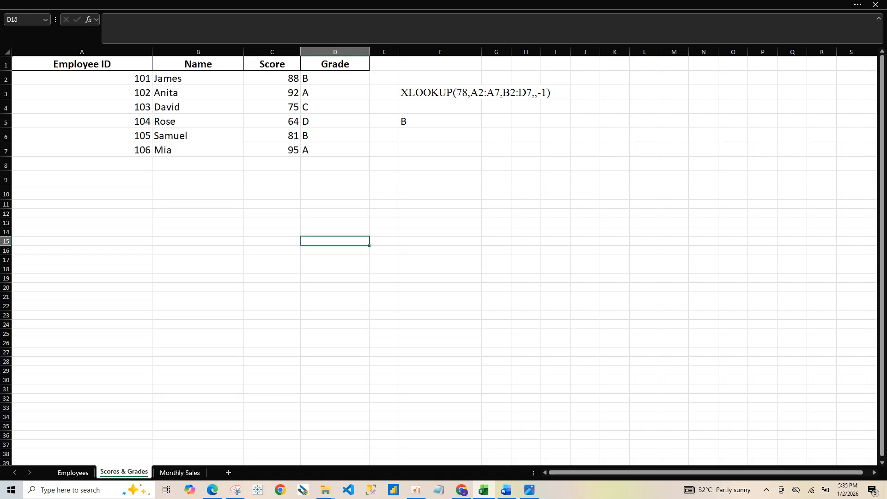
type("88")
Start an XLOOKUP formula in F15 with D15 as lookup value and the scores in C2:C7 as lookup array
left_click(440, 242)
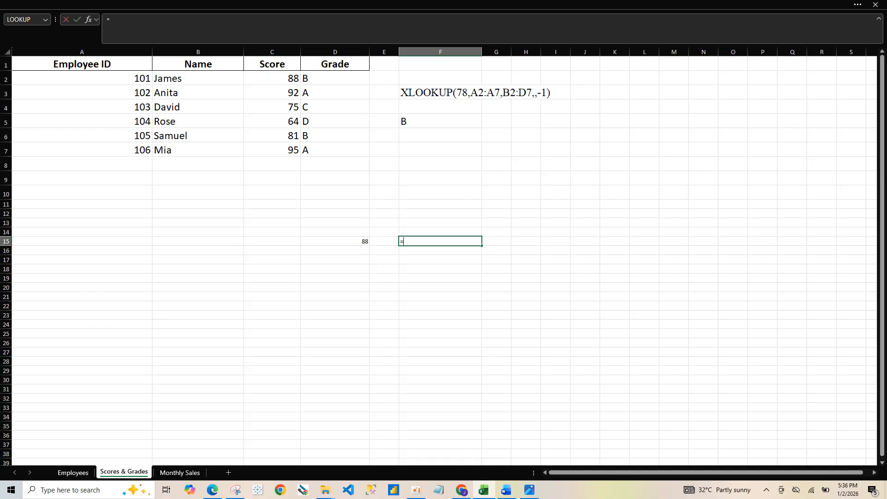
type("xl")
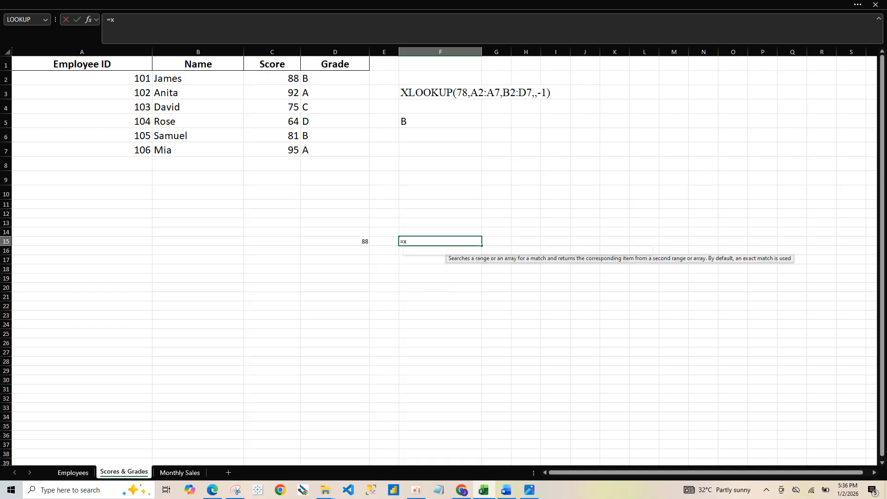
key("Tab")
left_click(335, 241)
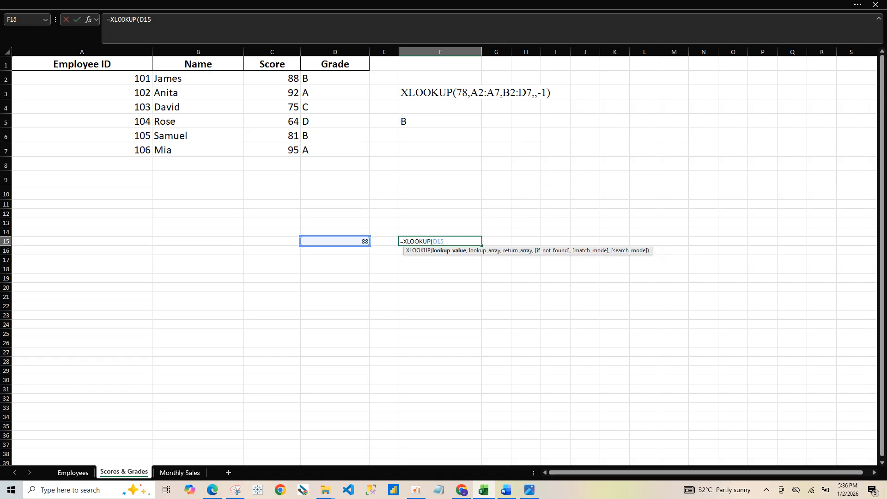
type(",")
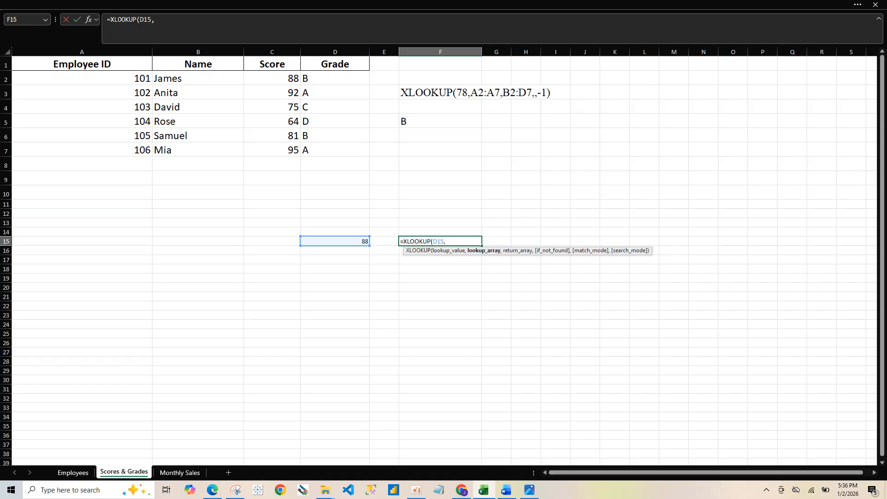
left_click_drag(277, 79, 291, 151)
type(",")
Complete the F15 formula with return array D2:D7, an empty if_not_found argument and match mode -1
left_click_drag(333, 79, 351, 151)
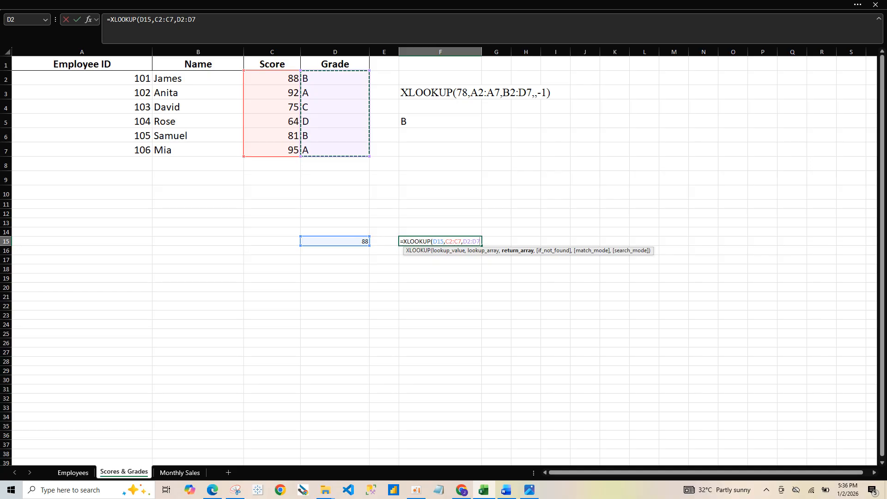
type(",,")
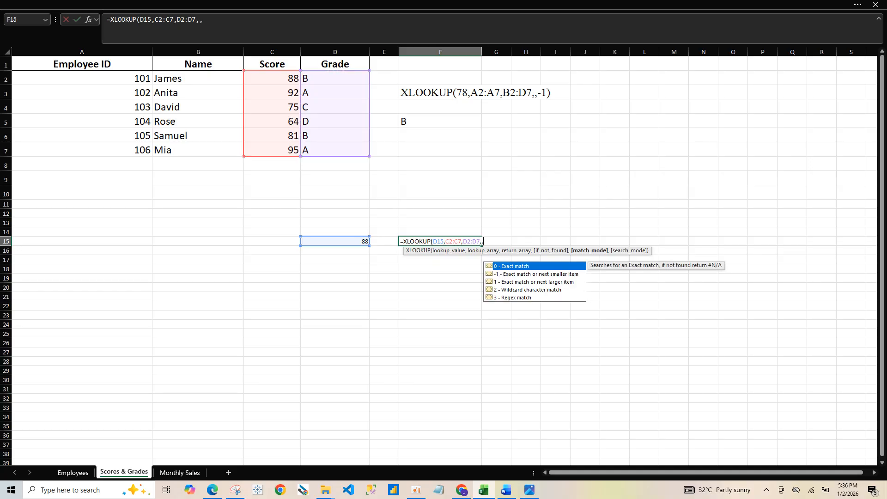
type("-1")
key("Return")
key("Up")
left_click(335, 135)
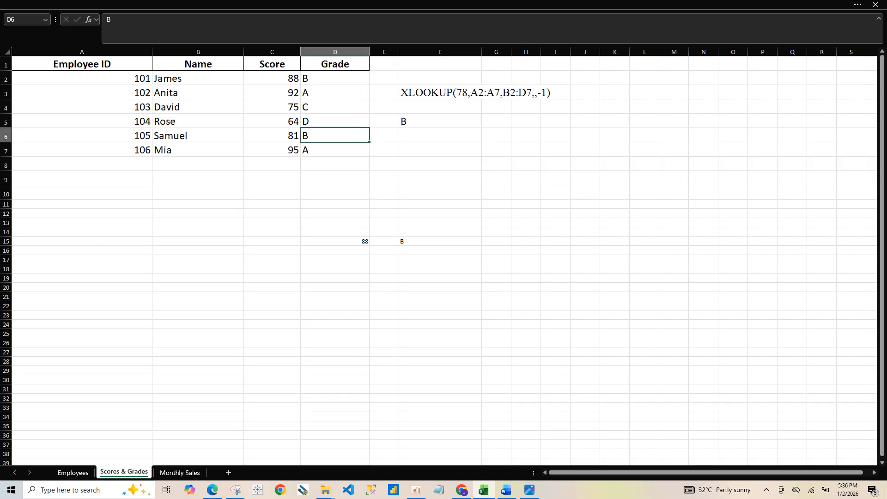
Test the grade lookup by setting the score in D15 first to 95 and finally to 64
left_click(335, 242)
type("95")
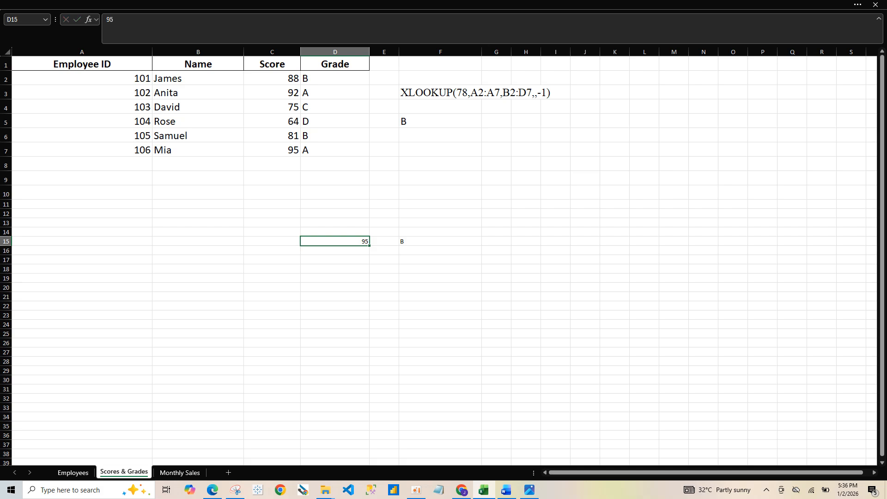
key("Return")
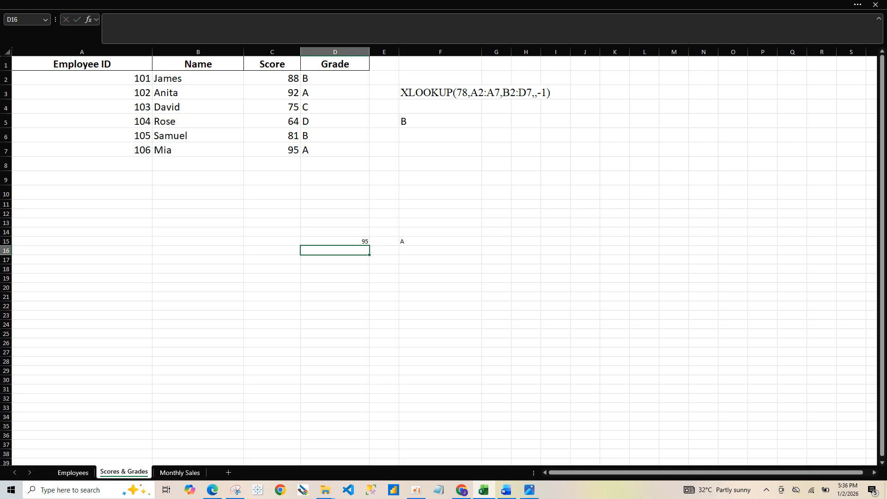
left_click(335, 241)
type("64")
key("Return")
Enter 78, a score missing from the table, as a second lookup value in F9
left_click(441, 204)
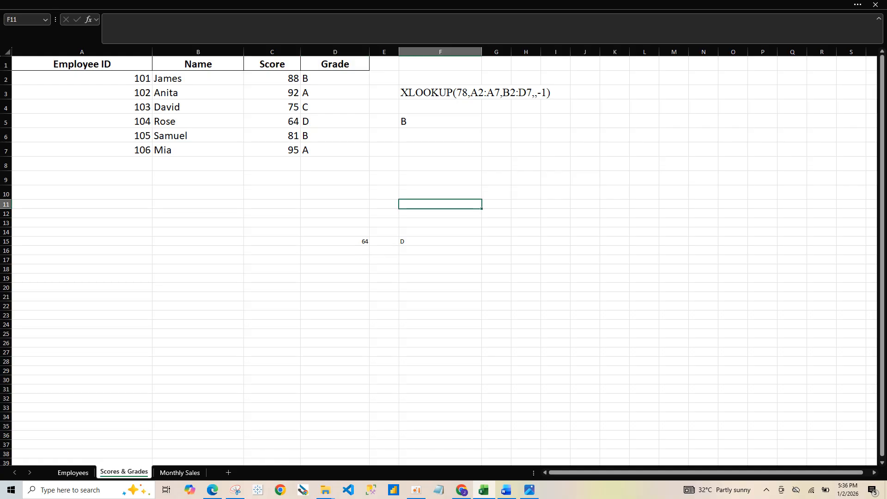
left_click(440, 178)
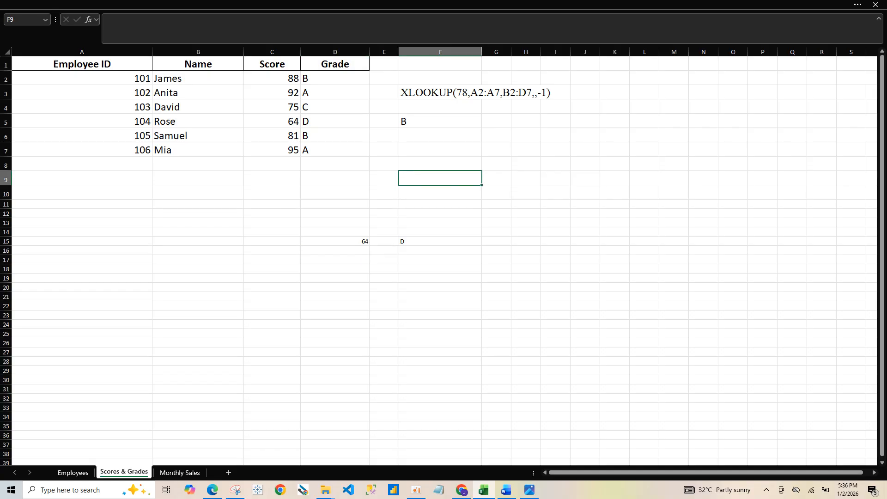
type("78")
left_click(526, 214)
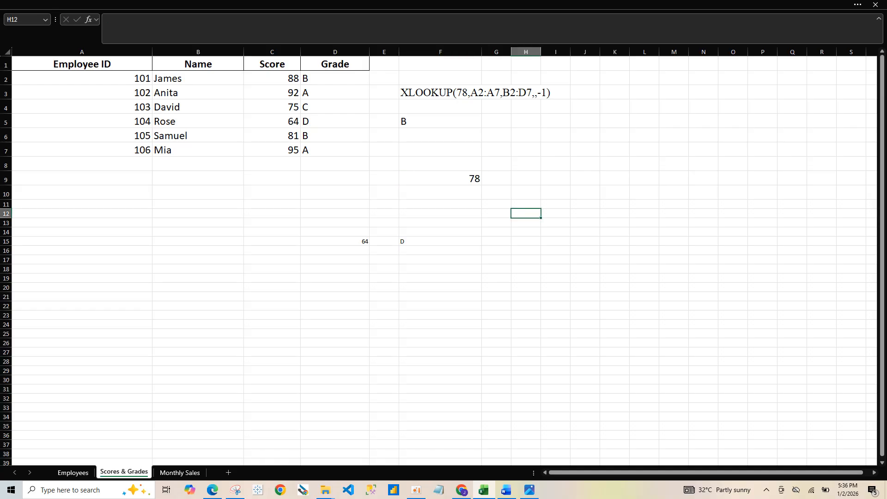
Start an XLOOKUP formula in G12 with F9 as lookup value and C2:C7 as lookup array
left_click(497, 214)
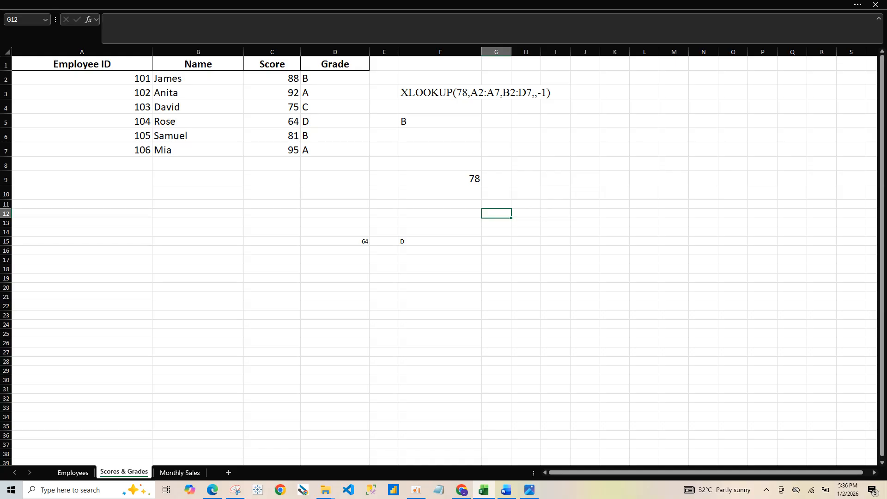
type("=x")
double_click(508, 231)
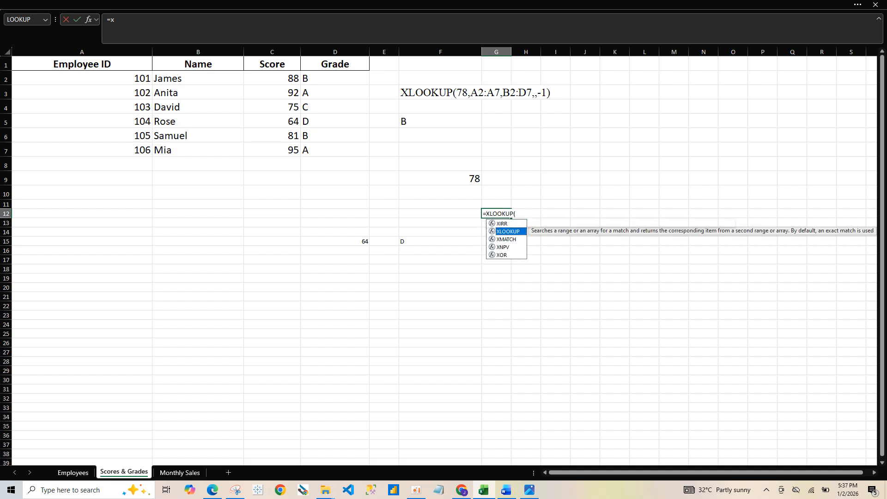
left_click(440, 178)
type(",")
left_click_drag(277, 79, 291, 150)
type(",")
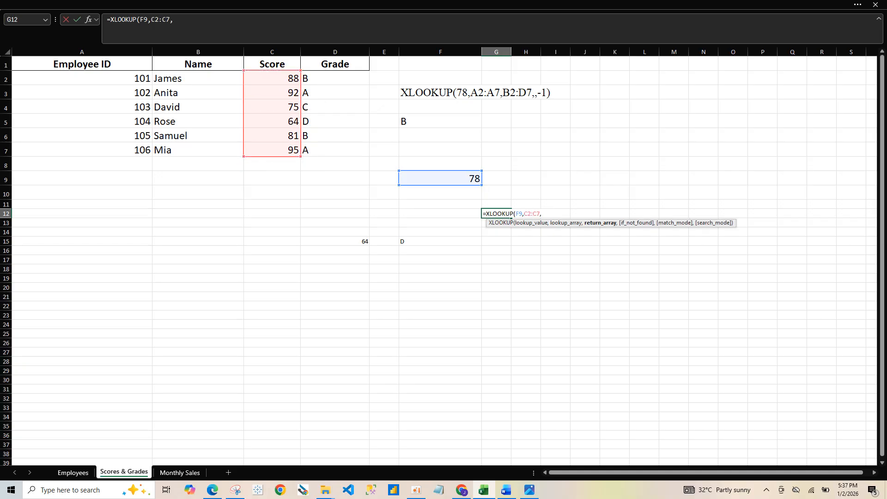
Complete the G12 formula with return array D2:D7, no if_not_found text and match mode -1, and compare its result with the table
scroll(444, 256, "down", 1)
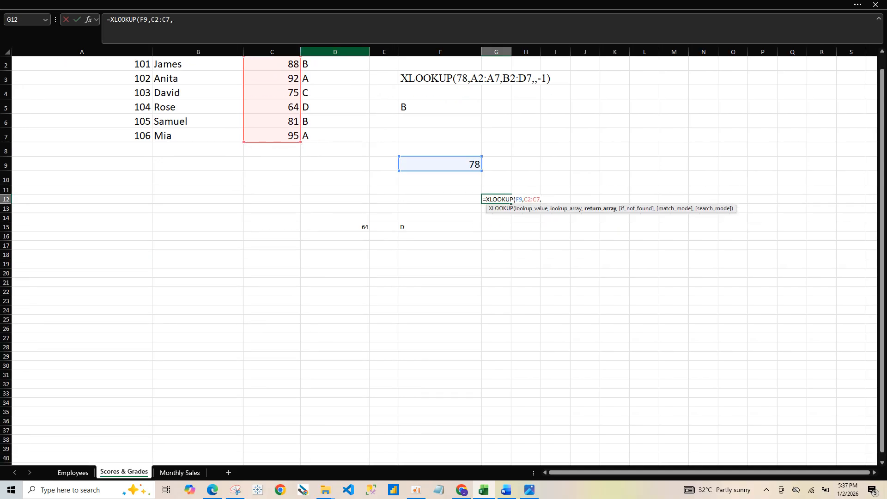
left_click_drag(335, 64, 335, 137)
type(",,")
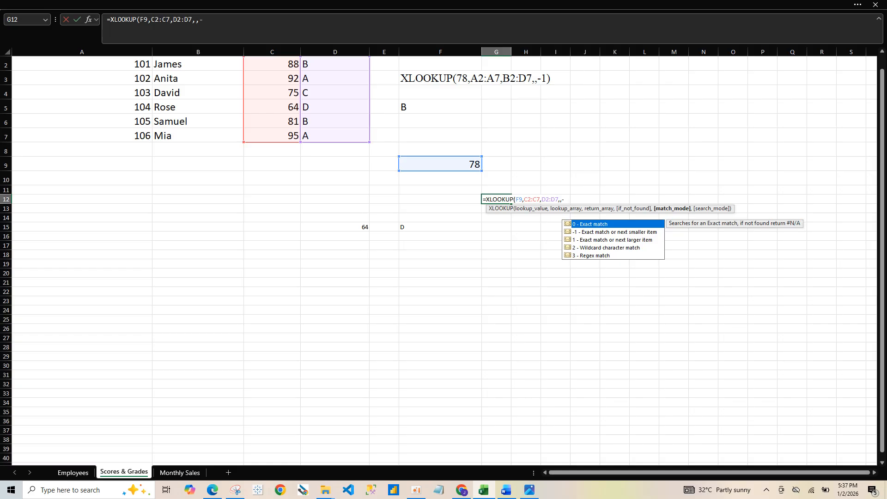
type("1")
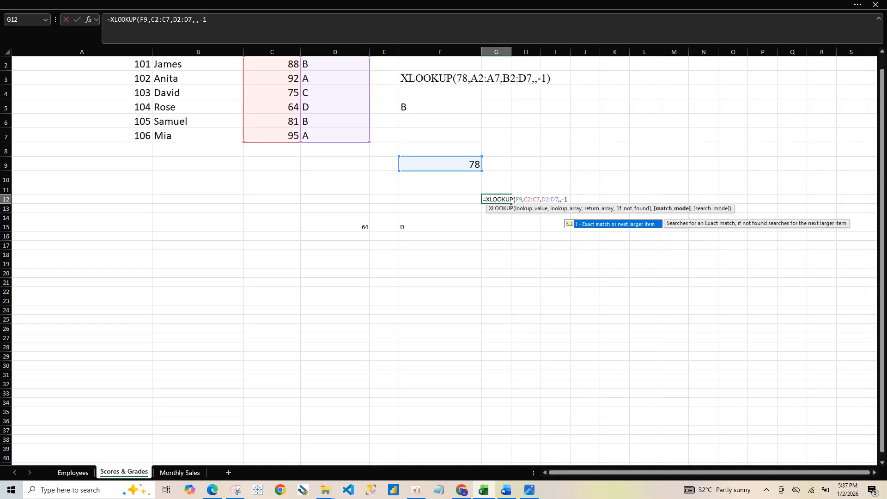
key("Return")
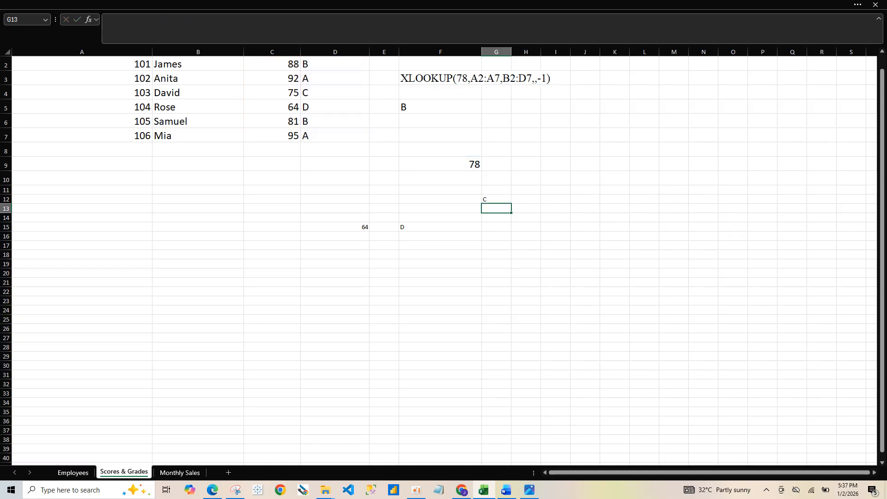
left_click(496, 199)
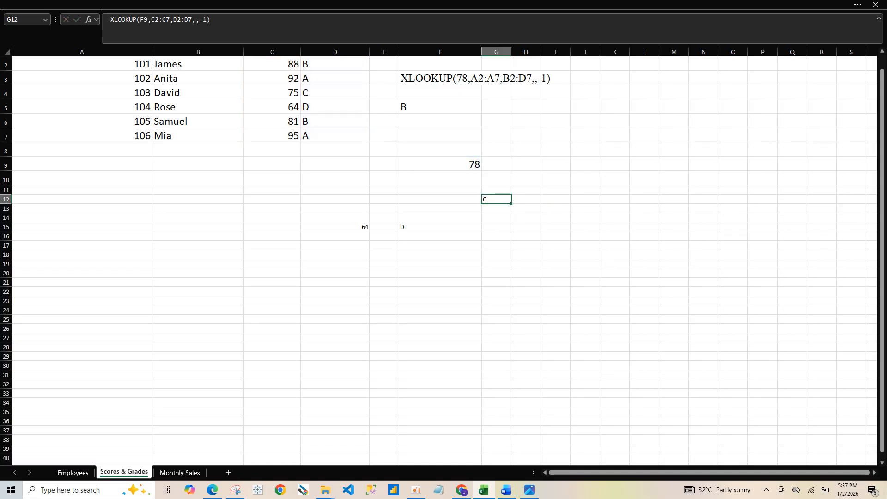
left_click(335, 93)
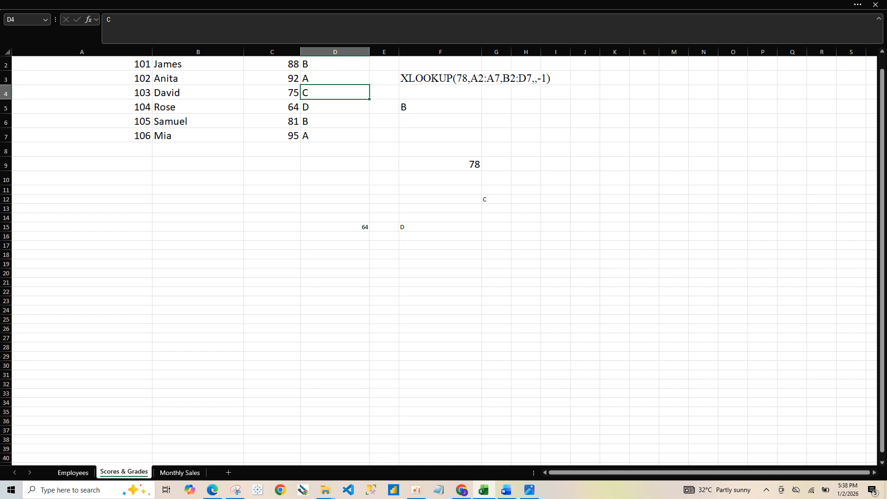